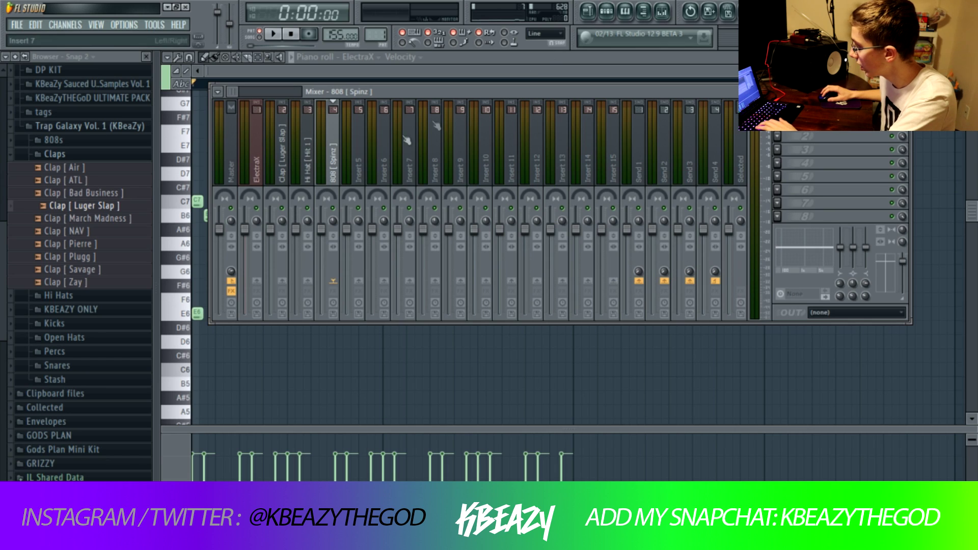
- Cut the ElectraX insert's EQ low band to -18 dB and switch the piano roll to 808 [Spinz]
{"action": "left_click", "coordinate": [258, 160]}
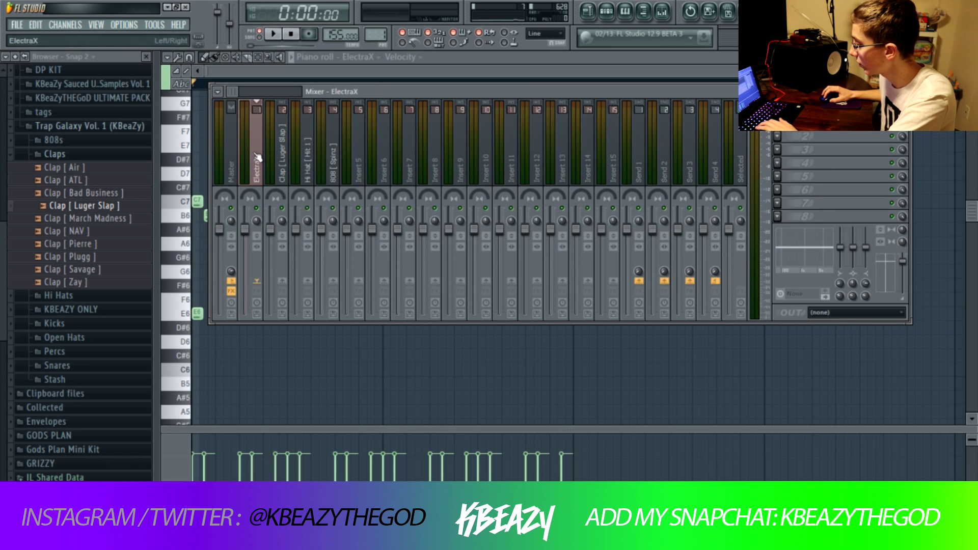
{"action": "left_click_drag", "start_coordinate": [841, 248], "coordinate": [841, 267]}
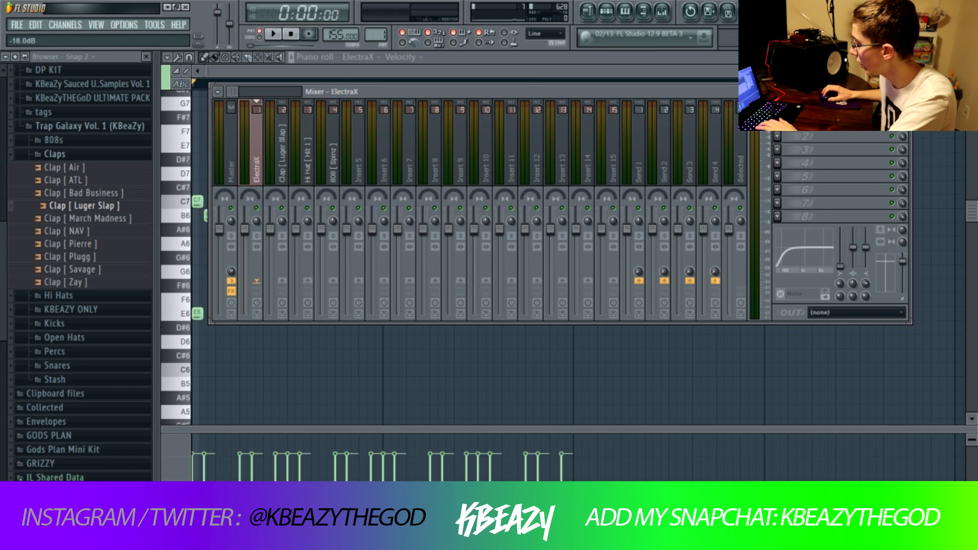
{"action": "left_click", "coordinate": [359, 57]}
{"action": "left_click", "coordinate": [386, 130]}
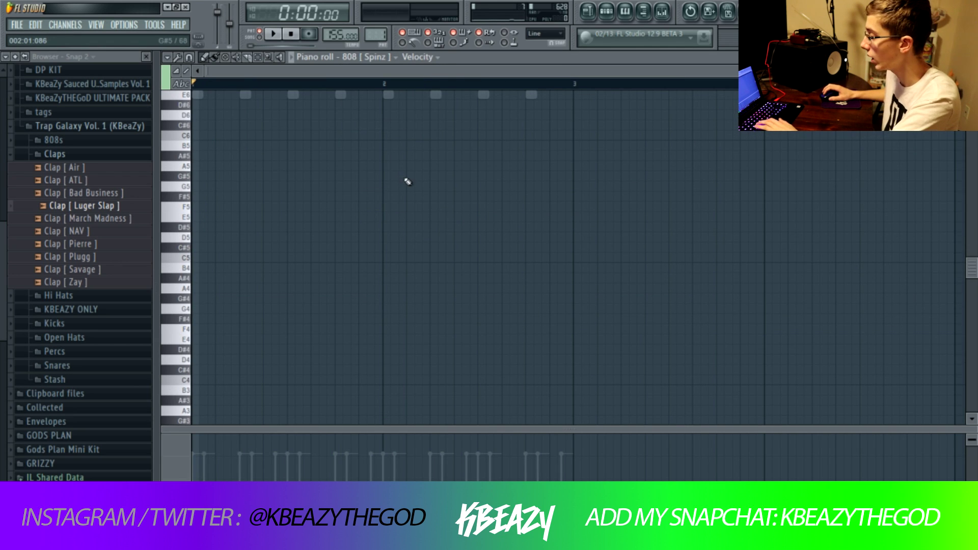
{"action": "scroll", "coordinate": [332, 222], "scroll_direction": "up", "scroll_amount": 4}
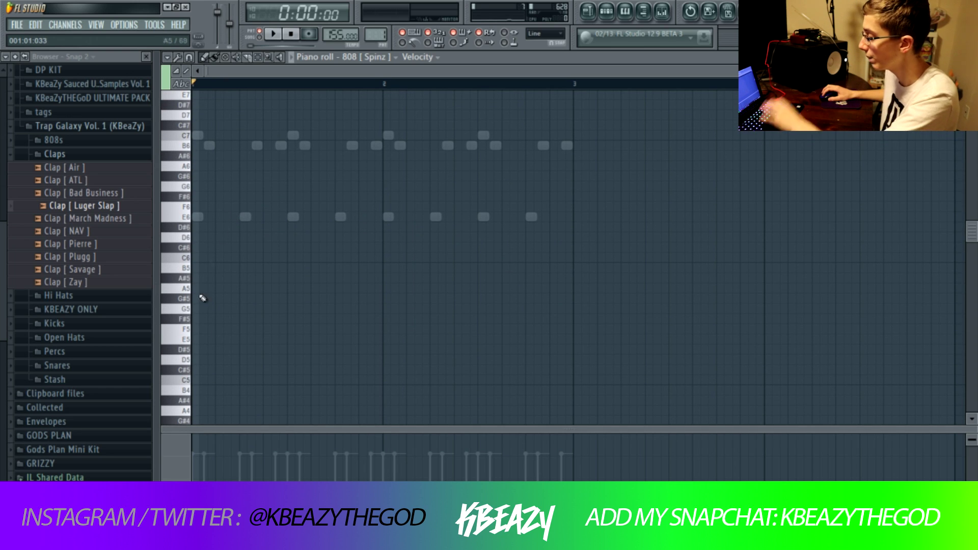
{"action": "left_click", "coordinate": [661, 11]}
{"action": "key", "text": "Escape"}
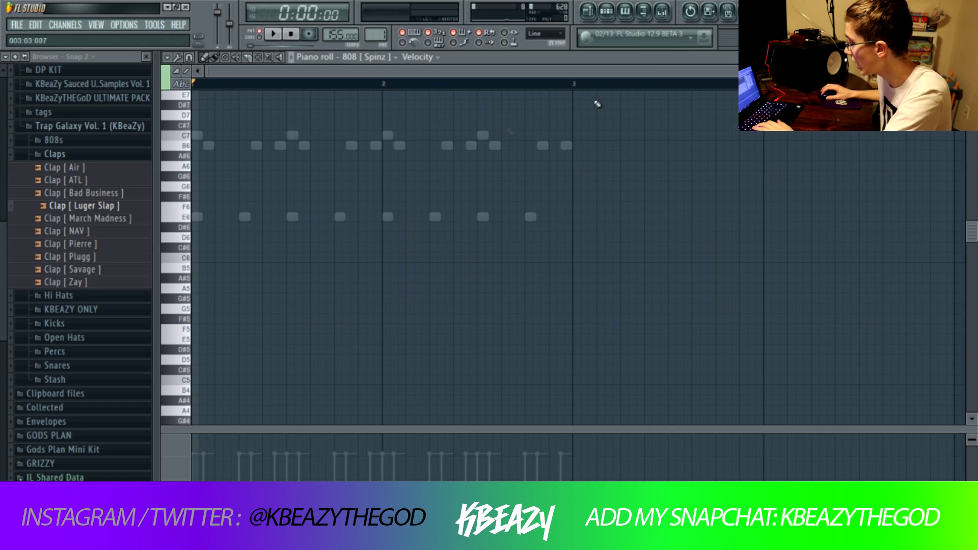
- Pencil in two E5 808 notes followed by a pair of C6 notes
{"action": "left_click", "coordinate": [209, 342]}
{"action": "key", "text": "space"}
{"action": "left_click", "coordinate": [316, 338]}
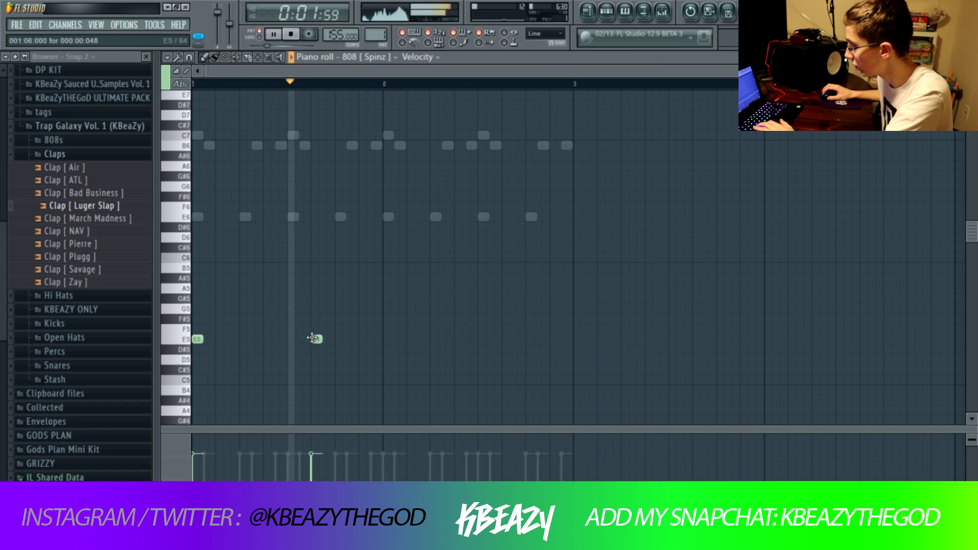
{"action": "left_click", "coordinate": [387, 339]}
{"action": "left_click_drag", "start_coordinate": [385, 338], "coordinate": [385, 258]}
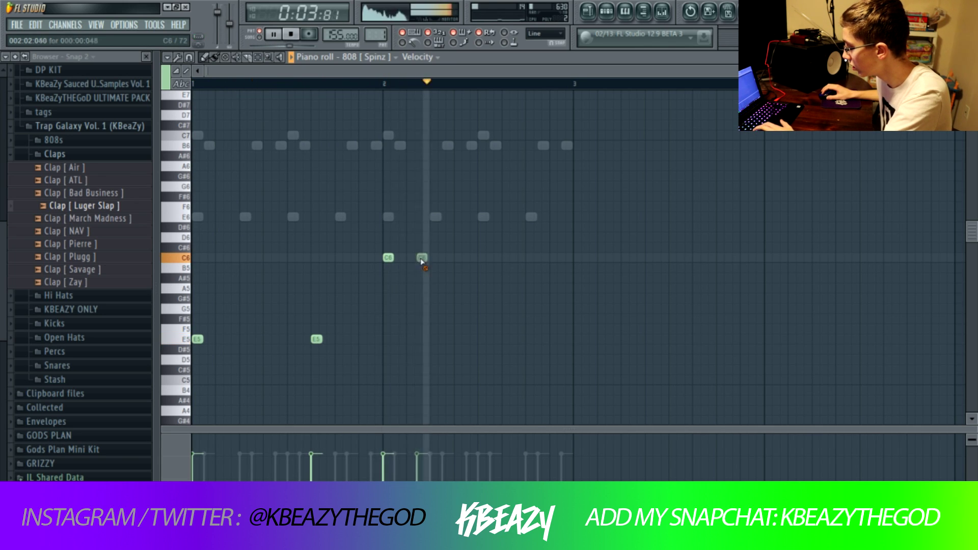
{"action": "left_click", "coordinate": [411, 257]}
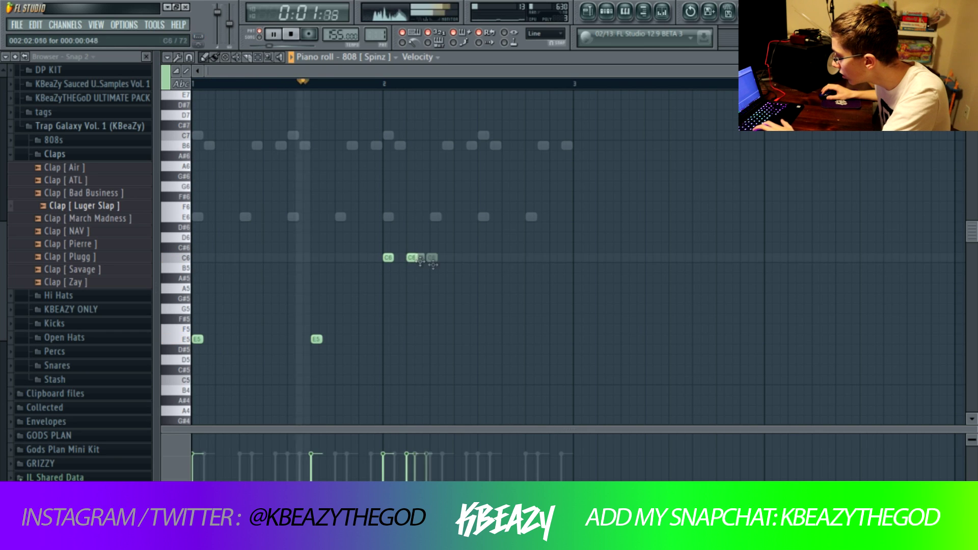
- Add a third E5 note after the C6 pair, nudge it slightly later, and audition the line
{"action": "left_click", "coordinate": [484, 361]}
{"action": "left_click_drag", "start_coordinate": [484, 360], "coordinate": [484, 339]}
{"action": "key", "text": "space"}
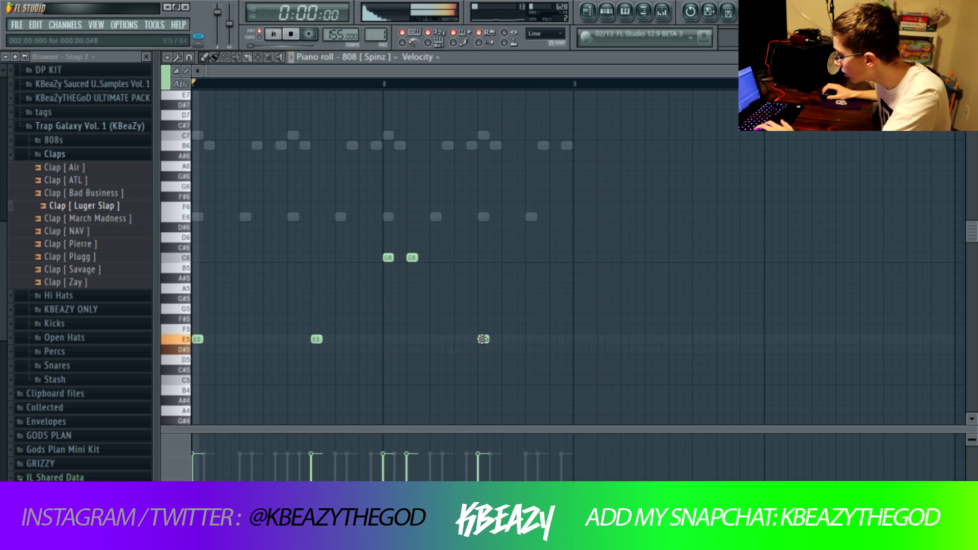
{"action": "key", "text": "space"}
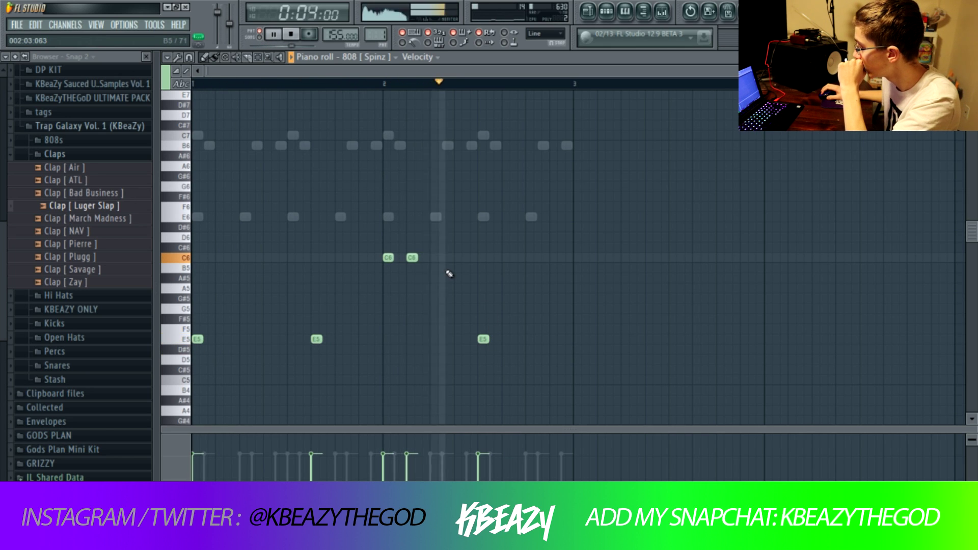
{"action": "left_click_drag", "start_coordinate": [484, 341], "coordinate": [502, 340]}
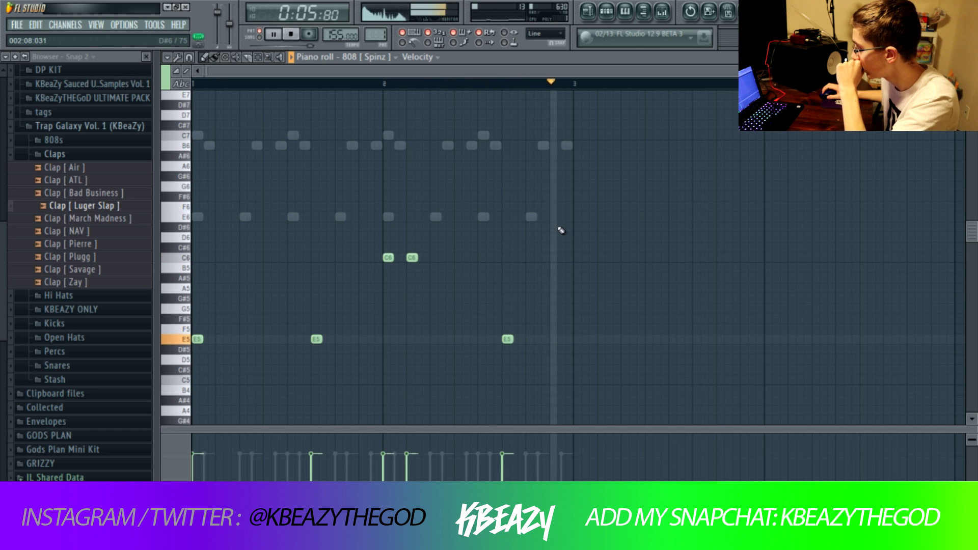
{"action": "left_click", "coordinate": [290, 33]}
{"action": "left_click", "coordinate": [124, 25]}
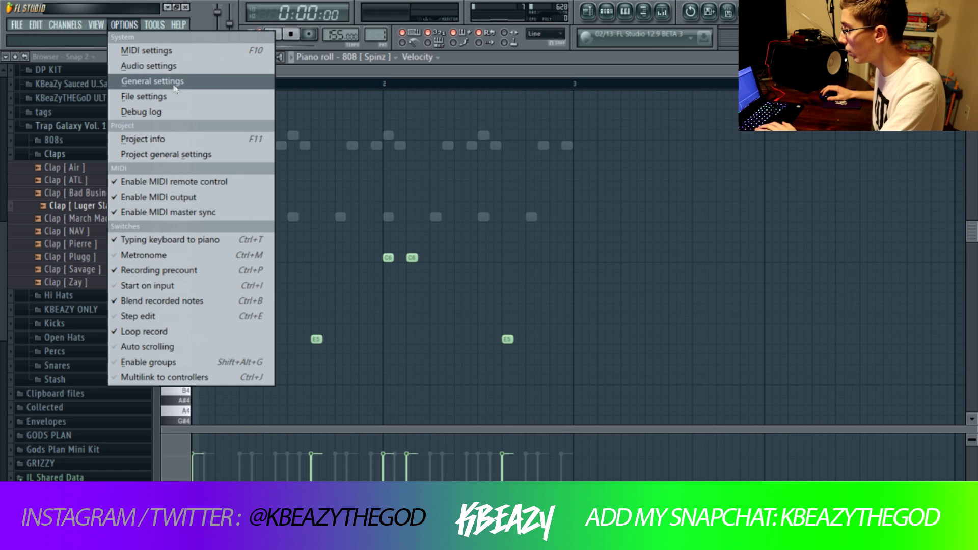
{"action": "left_click", "coordinate": [171, 84]}
{"action": "left_click_drag", "start_coordinate": [326, 75], "coordinate": [569, 47]}
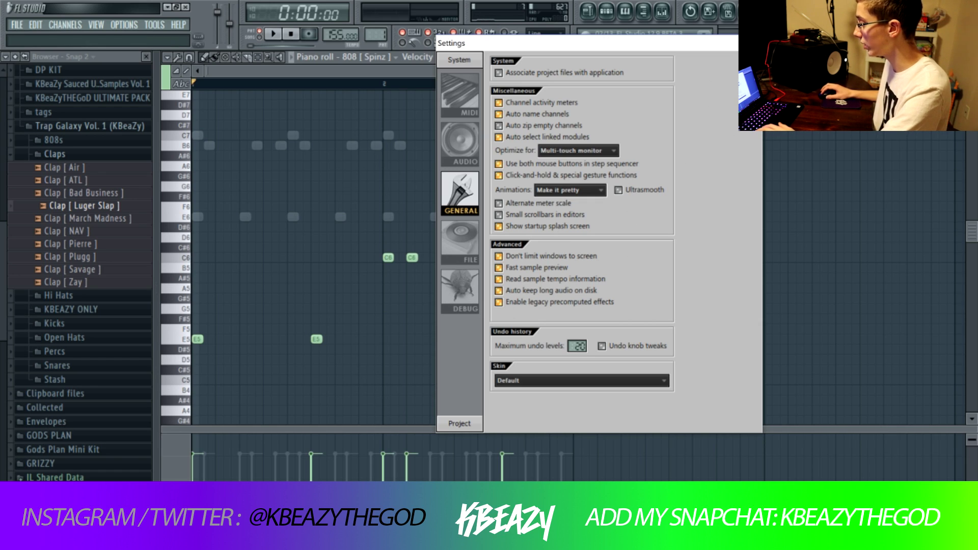
{"action": "left_click", "coordinate": [751, 43]}
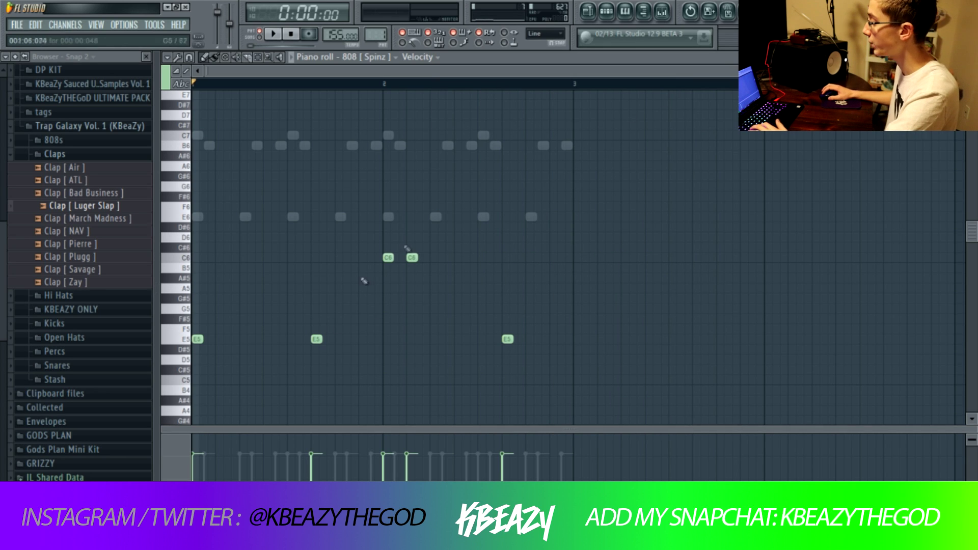
- Open the 808 [Spinz] channel settings from the channel rack
{"action": "left_click", "coordinate": [605, 11]}
{"action": "left_click", "coordinate": [345, 277]}
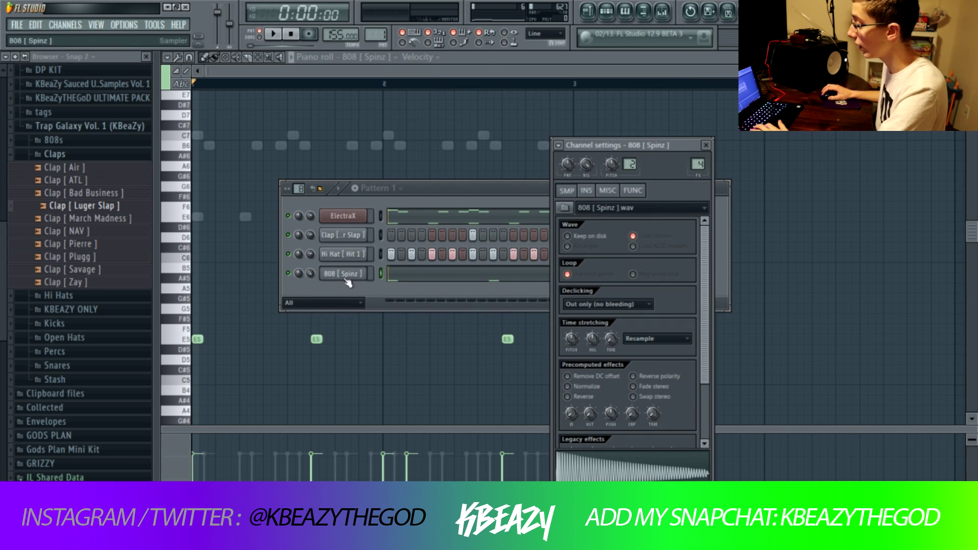
{"action": "left_click_drag", "start_coordinate": [707, 270], "coordinate": [718, 419]}
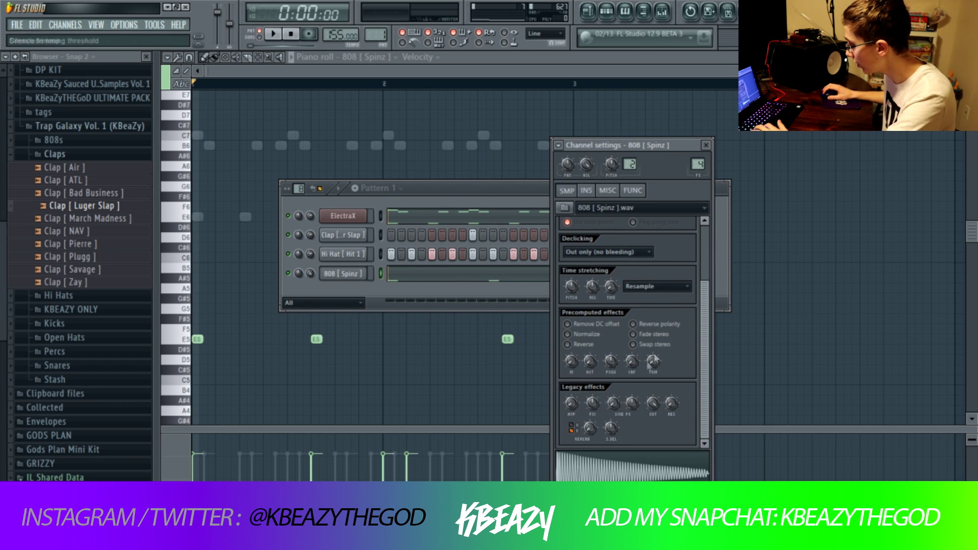
{"action": "left_click_drag", "start_coordinate": [704, 331], "coordinate": [618, 174]}
{"action": "left_click", "coordinate": [344, 278]}
{"action": "left_click", "coordinate": [344, 278]}
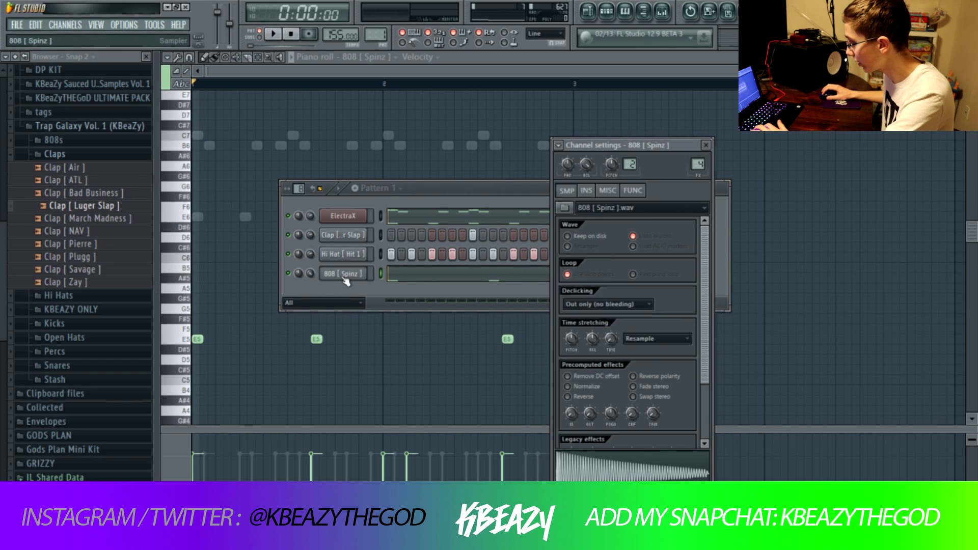
{"action": "scroll", "coordinate": [600, 416], "scroll_direction": "down", "scroll_amount": 2}
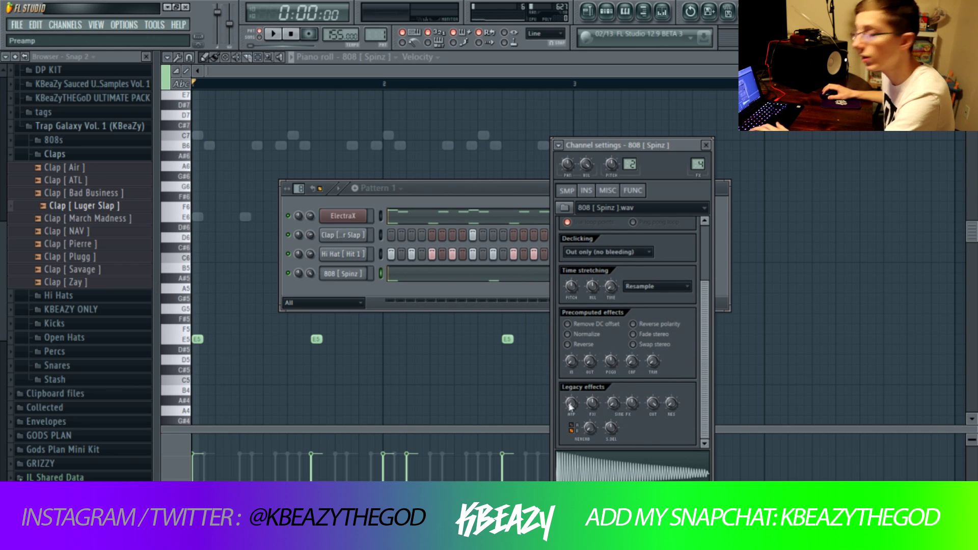
- Try the preamp effect on the 808 sample and reset the 808 channel volume to default
{"action": "mouse_move", "coordinate": [571, 403]}
{"action": "left_mouse_down"}
{"action": "mouse_move", "coordinate": [571, 383]}
{"action": "mouse_move", "coordinate": [571, 405]}
{"action": "left_mouse_up"}
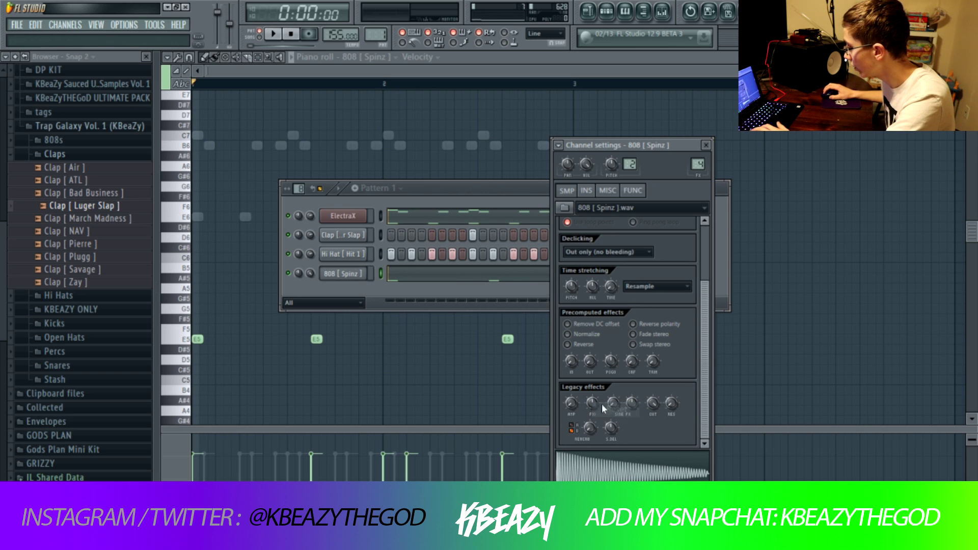
{"action": "key", "text": "space"}
{"action": "key", "text": "space"}
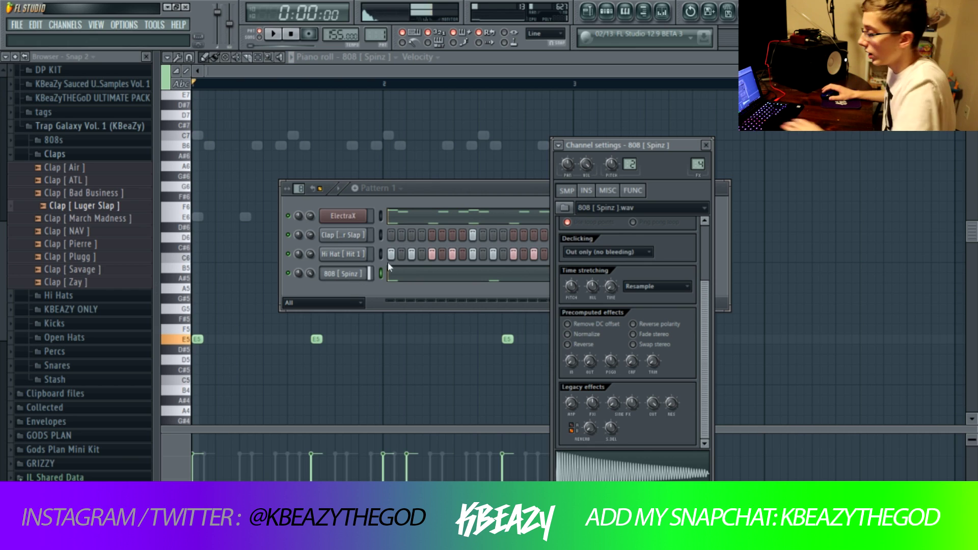
{"action": "key", "text": "space"}
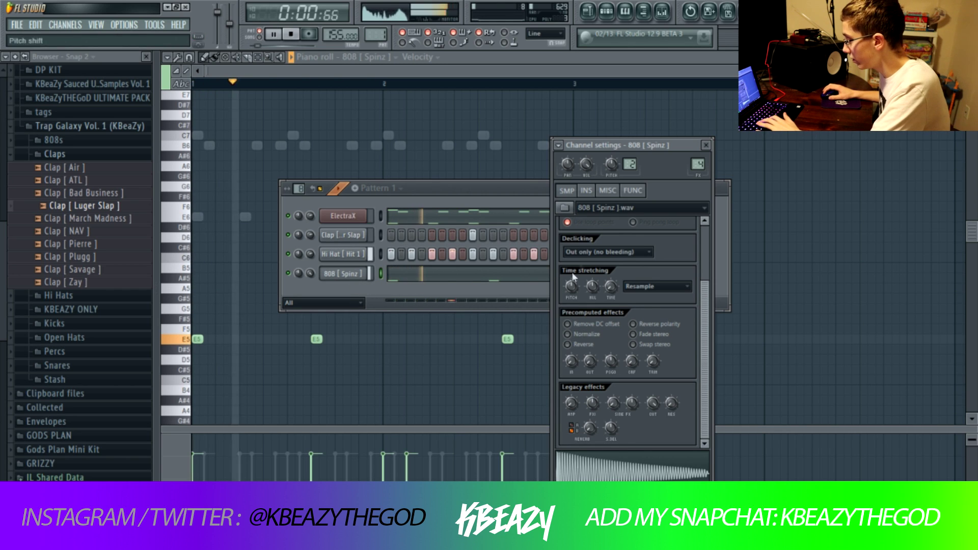
{"action": "key", "text": "space"}
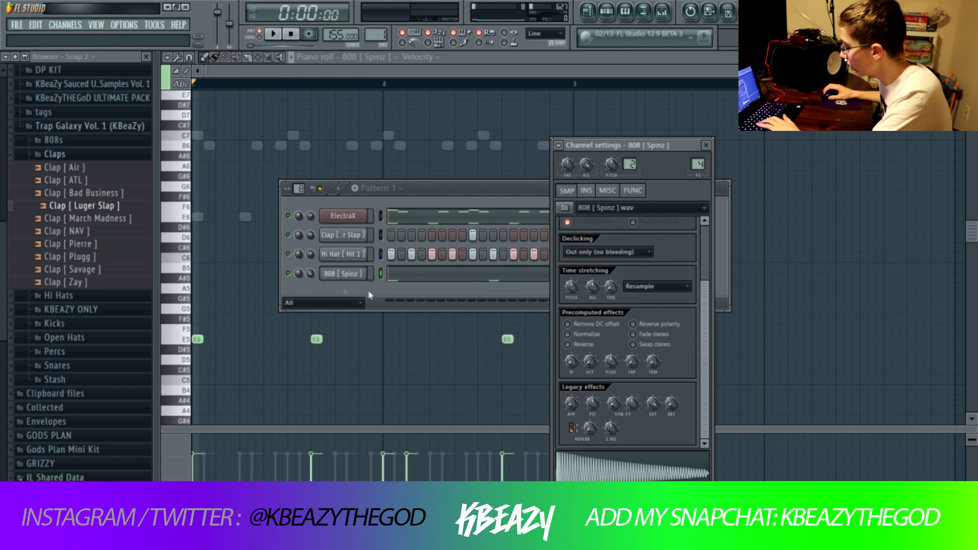
{"action": "right_click", "coordinate": [309, 276]}
{"action": "left_click", "coordinate": [319, 281]}
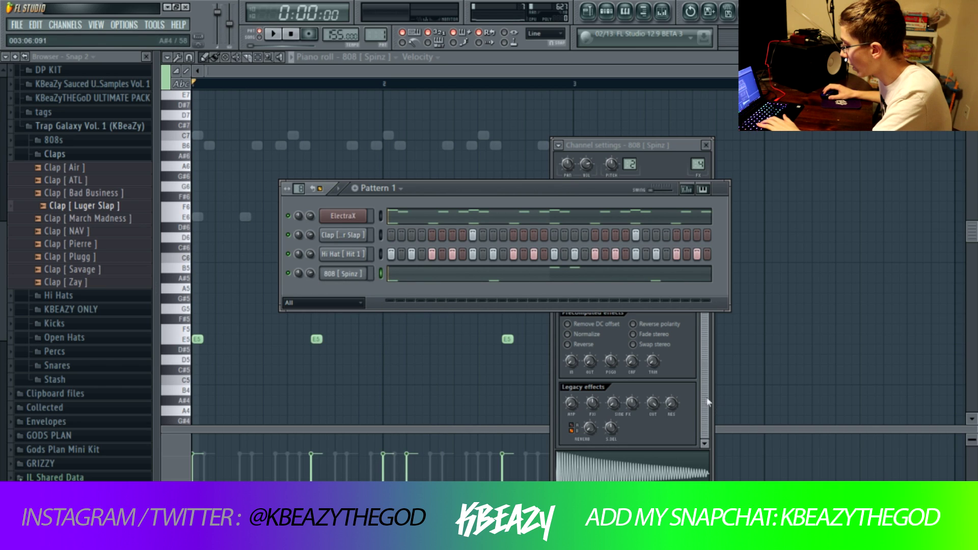
- Raise the 808's legacy FX amount to 68%, then 70%, auditioning each change
{"action": "left_click", "coordinate": [700, 425]}
{"action": "mouse_move", "coordinate": [591, 403]}
{"action": "left_mouse_down"}
{"action": "mouse_move", "coordinate": [592, 390]}
{"action": "mouse_move", "coordinate": [592, 398]}
{"action": "left_mouse_up"}
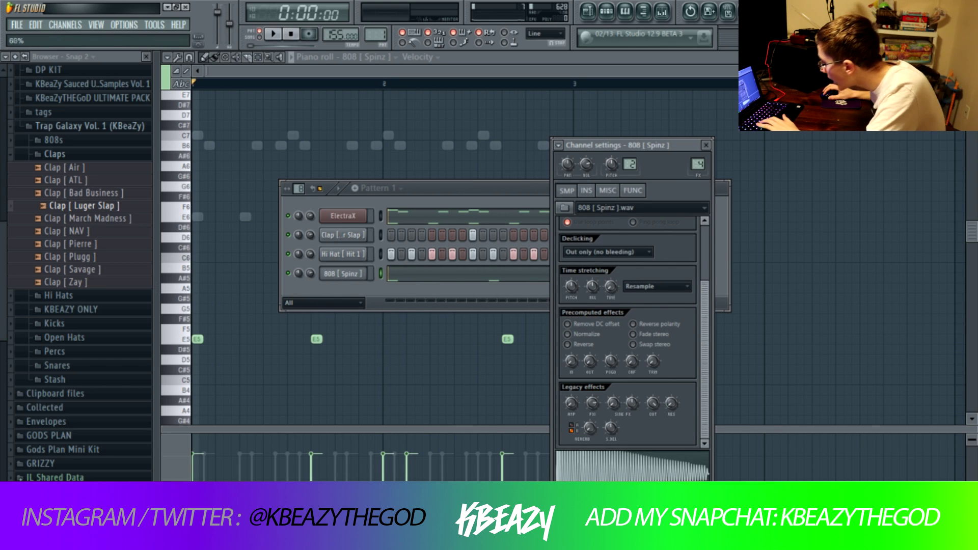
{"action": "key", "text": "space"}
{"action": "left_click", "coordinate": [348, 304]}
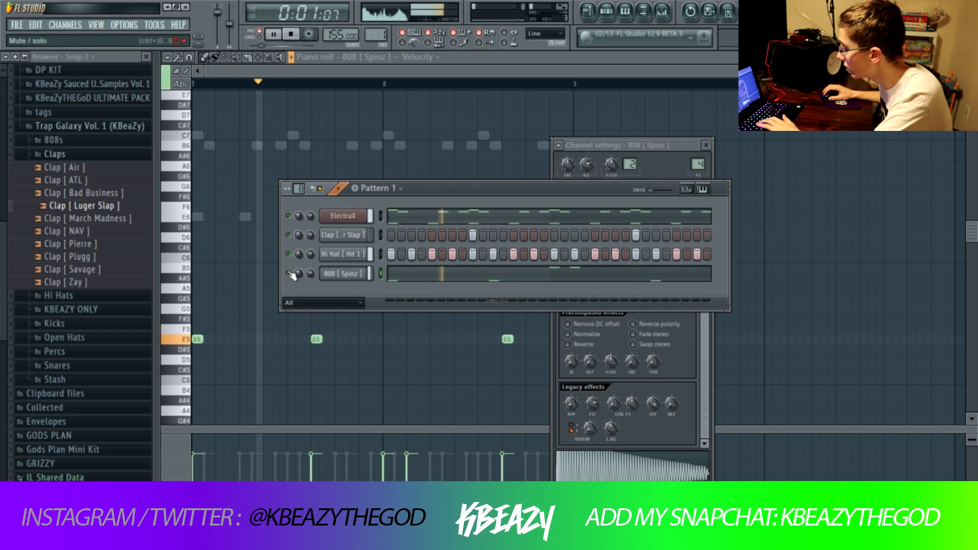
{"action": "key", "text": "space"}
{"action": "left_click_drag", "start_coordinate": [593, 403], "coordinate": [592, 399]}
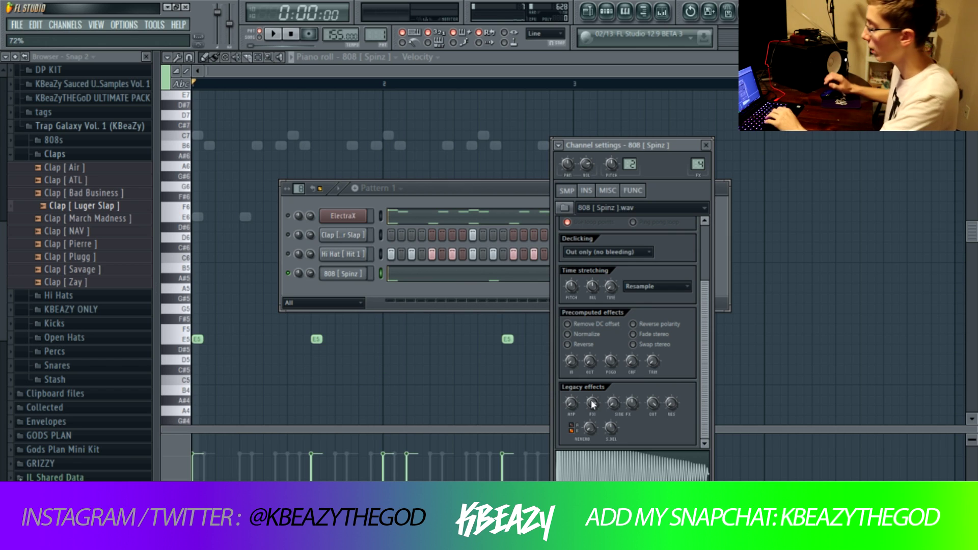
{"action": "key", "text": "space"}
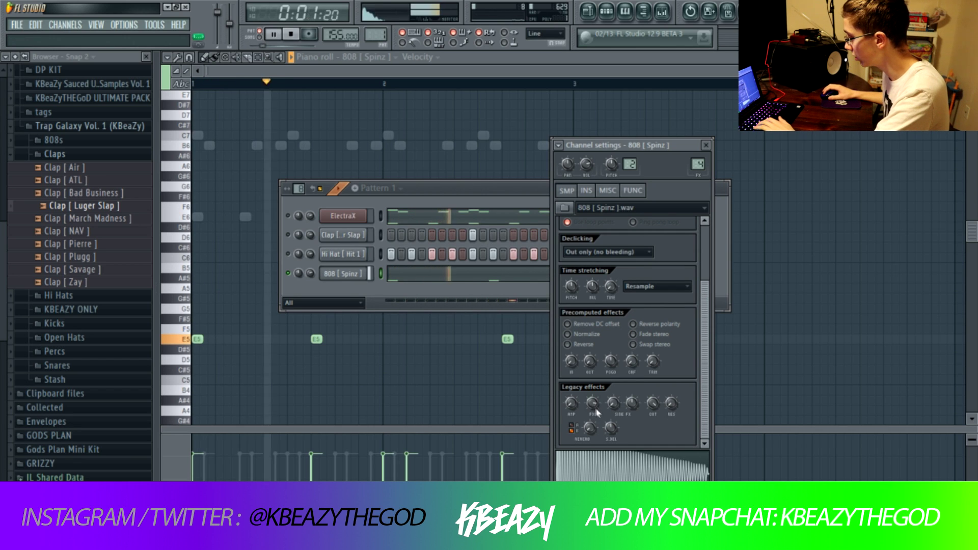
{"action": "key", "text": "space"}
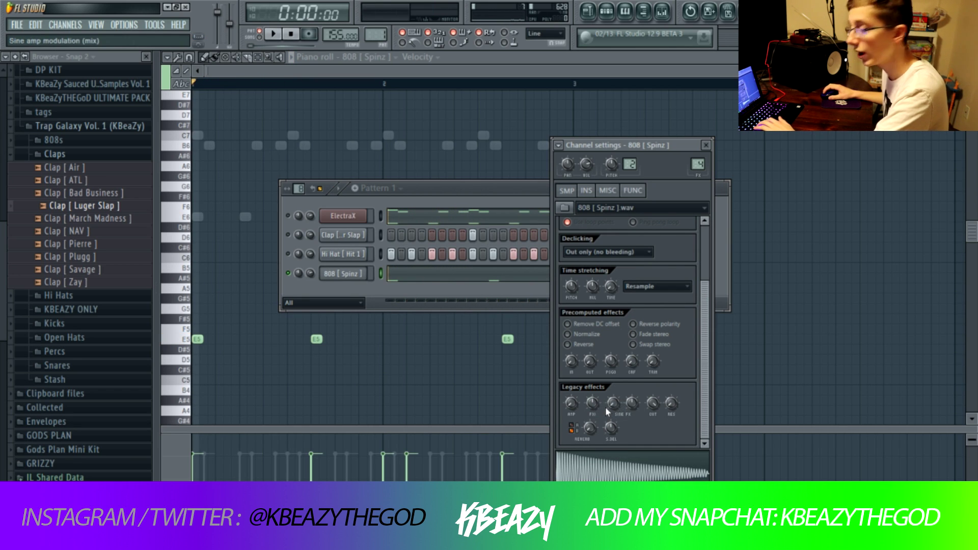
- Try 84% sine amp modulation, then reset the legacy FX to zero and set the amp boost to 5%
{"action": "left_click_drag", "start_coordinate": [602, 406], "coordinate": [602, 393]}
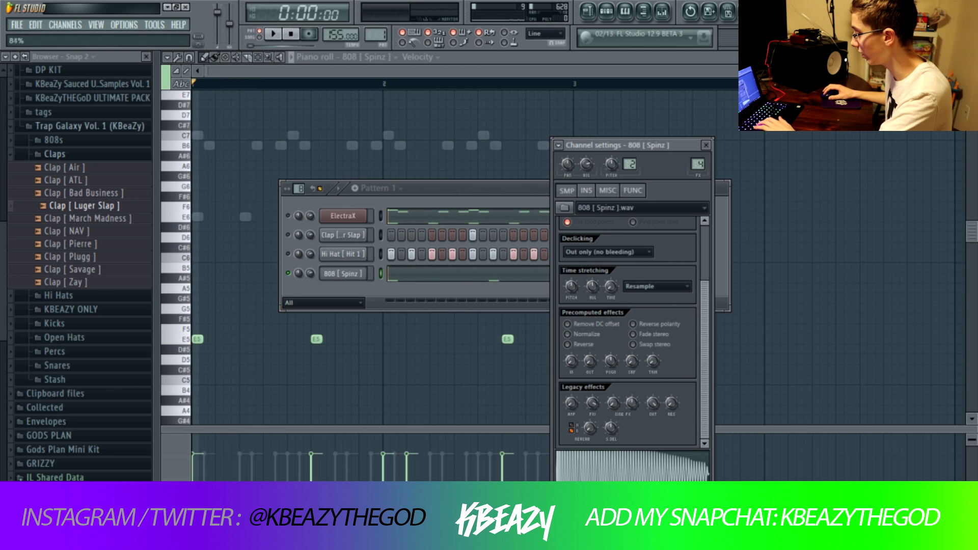
{"action": "key", "text": "space"}
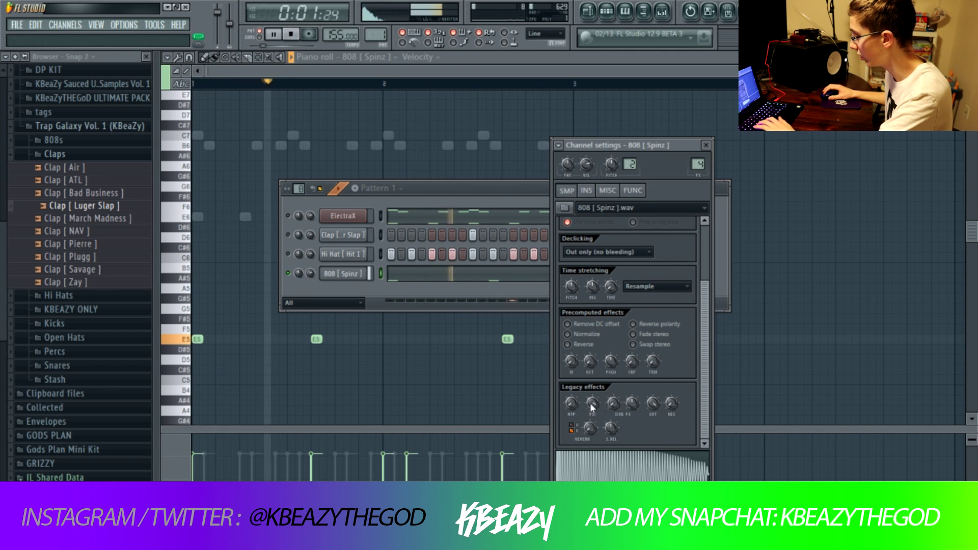
{"action": "right_click", "coordinate": [592, 406]}
{"action": "left_click", "coordinate": [596, 411]}
{"action": "key", "text": "space"}
{"action": "left_click_drag", "start_coordinate": [571, 401], "coordinate": [573, 400]}
{"action": "key", "text": "space"}
{"action": "key", "text": "space"}
{"action": "key", "text": "space"}
{"action": "key", "text": "space"}
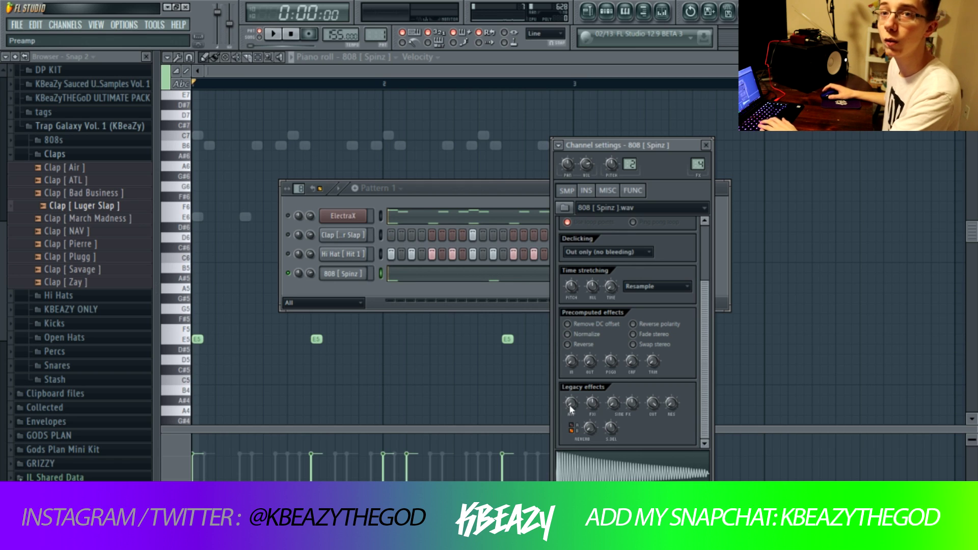
- Raise the 808 sample's legacy effect level from 2% to 61% and audition it
{"action": "left_click", "coordinate": [289, 255]}
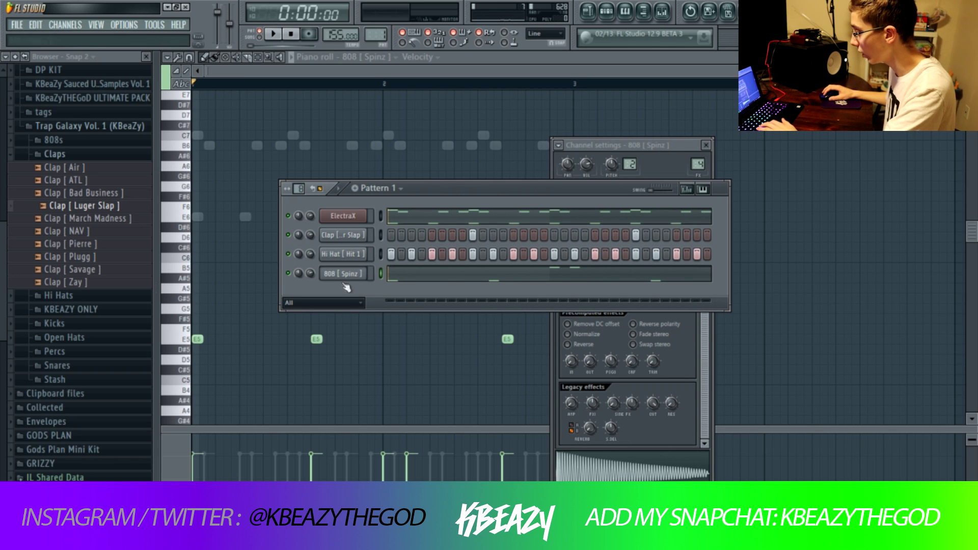
{"action": "left_click", "coordinate": [593, 404]}
{"action": "left_click_drag", "start_coordinate": [592, 403], "coordinate": [592, 372]}
{"action": "key", "text": "space"}
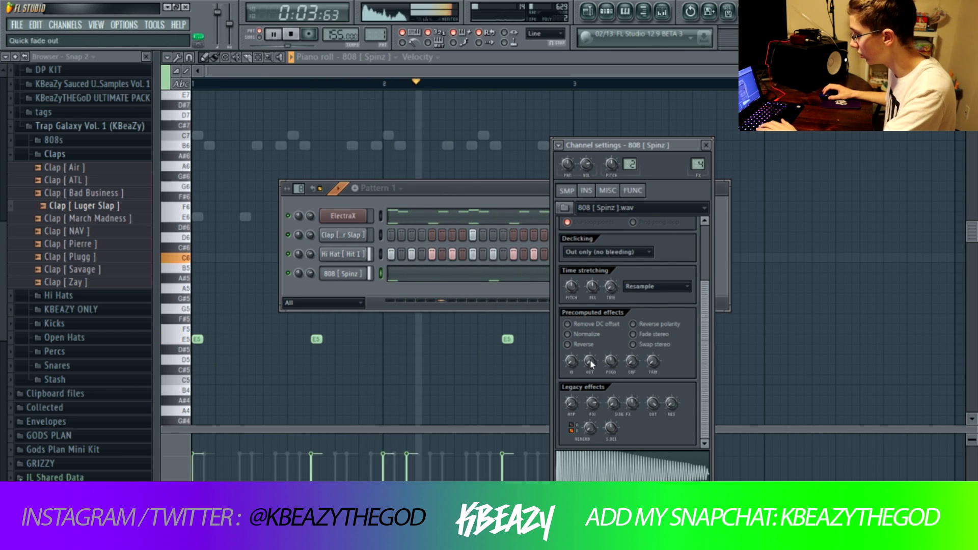
{"action": "left_click", "coordinate": [303, 276]}
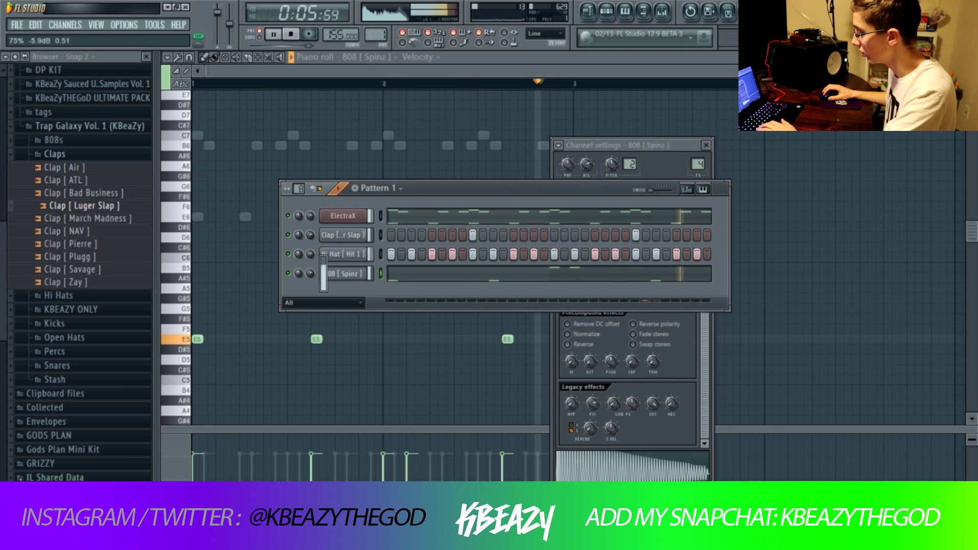
{"action": "key", "text": "space"}
- Bring the 808's quick fade-out down from 30% to about 21% while the beat plays
{"action": "left_click", "coordinate": [710, 359]}
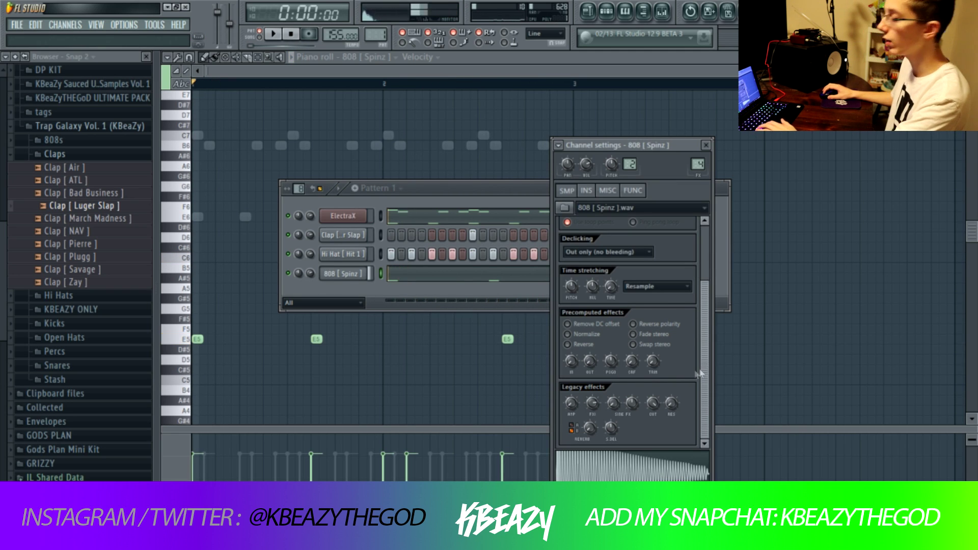
{"action": "left_click_drag", "start_coordinate": [589, 364], "coordinate": [590, 365]}
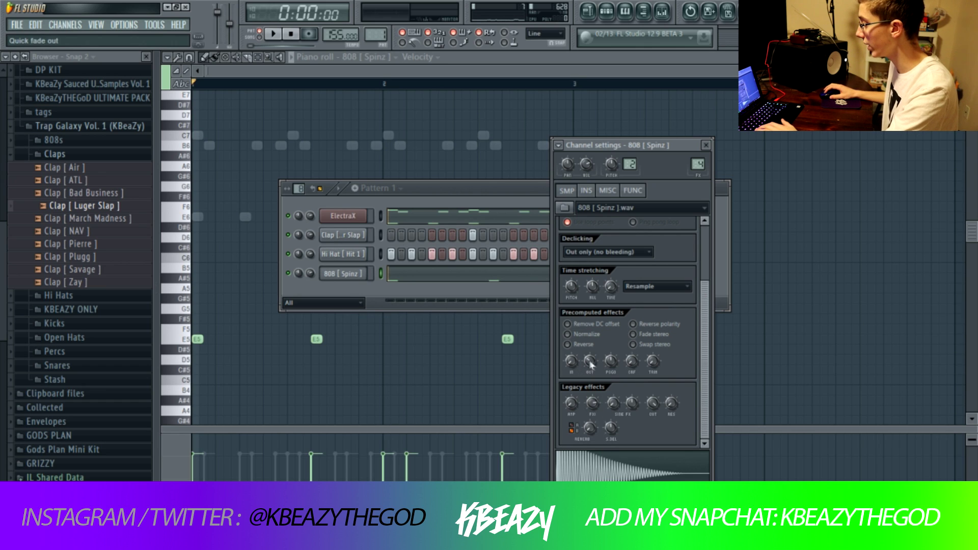
{"action": "left_click_drag", "start_coordinate": [589, 362], "coordinate": [589, 364]}
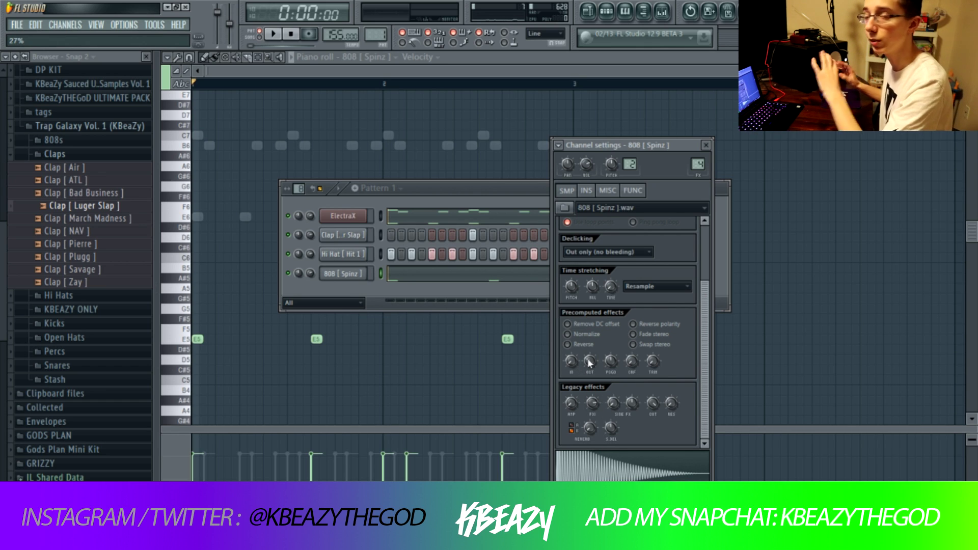
{"action": "key", "text": "space"}
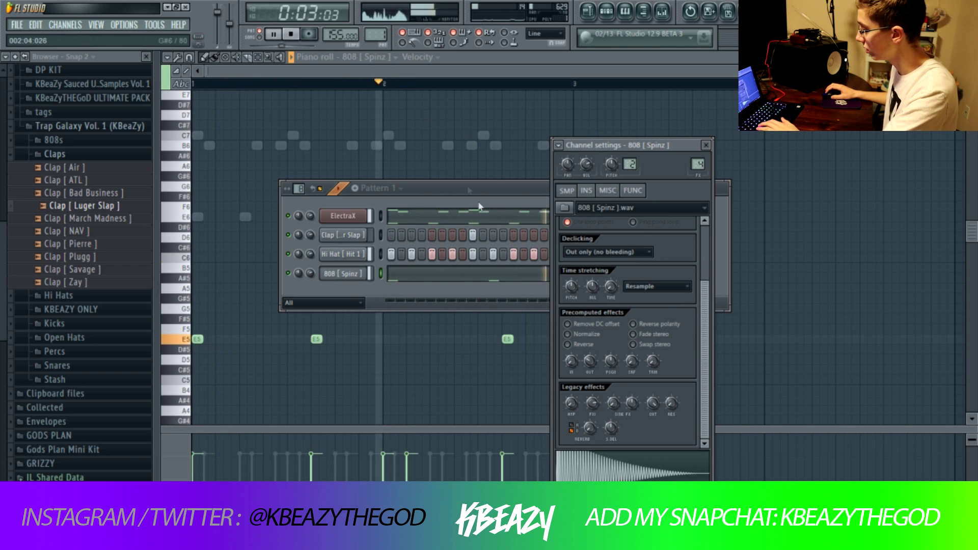
{"action": "left_click_drag", "start_coordinate": [589, 357], "coordinate": [589, 363]}
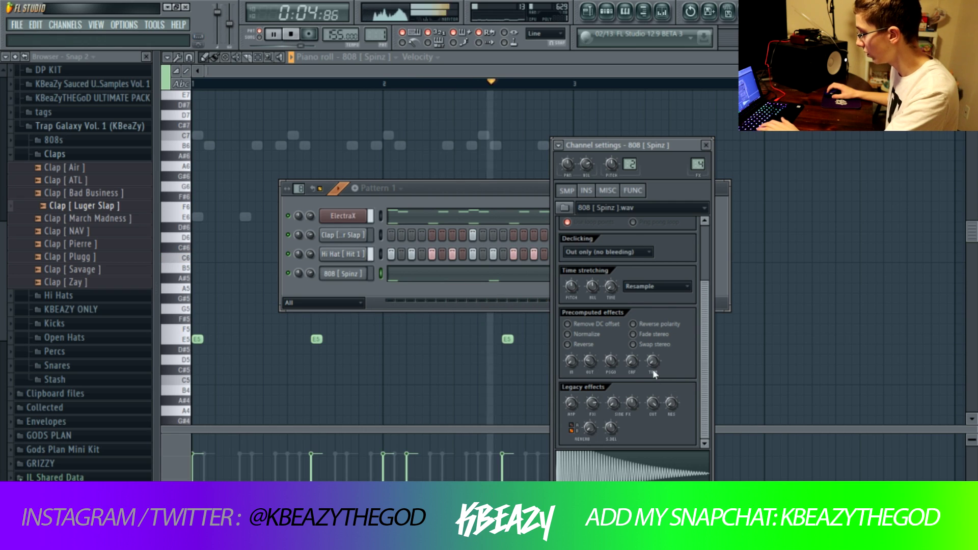
{"action": "key", "text": "space"}
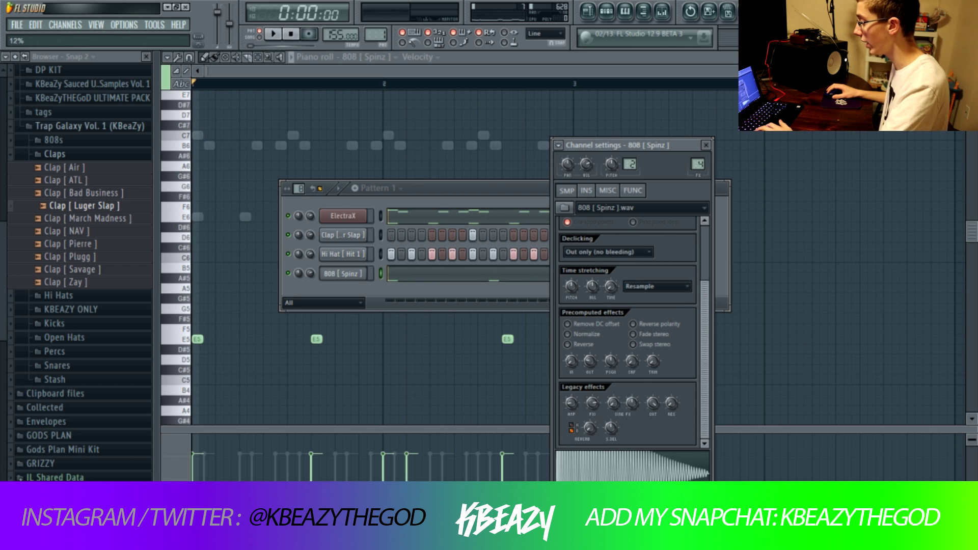
{"action": "key", "text": "space"}
{"action": "key", "text": "space"}
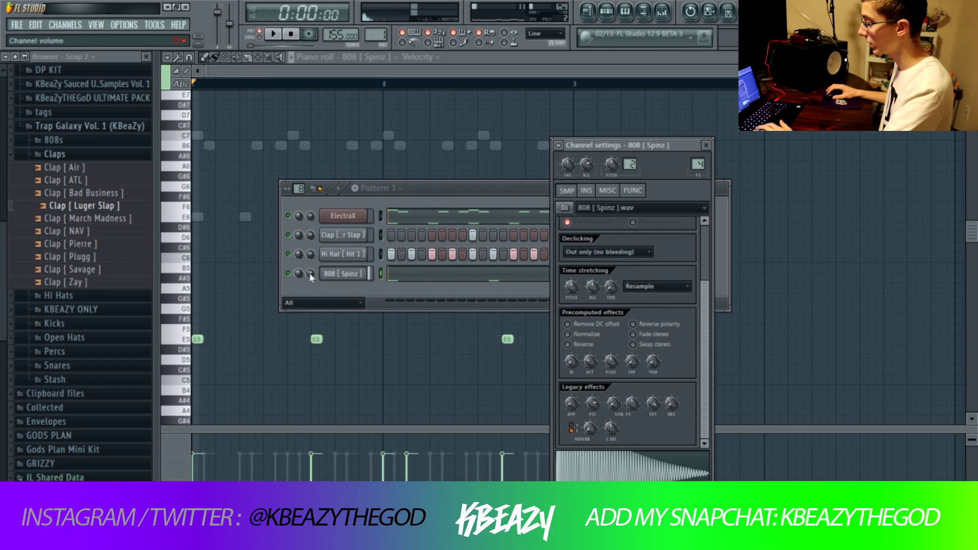
{"action": "left_click", "coordinate": [309, 273]}
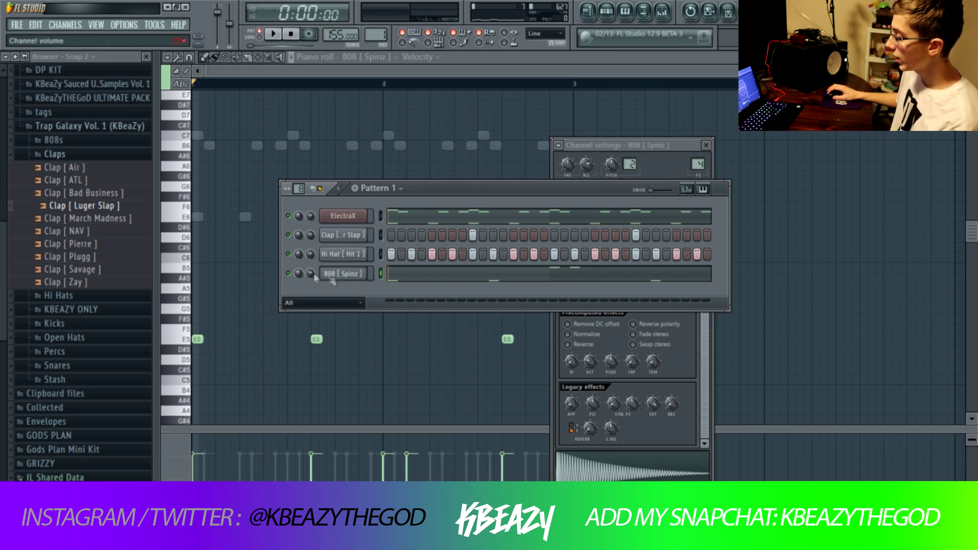
- Close the 808 sample settings, nudge the 808 channel volume, and open the mixer
{"action": "left_click", "coordinate": [706, 145]}
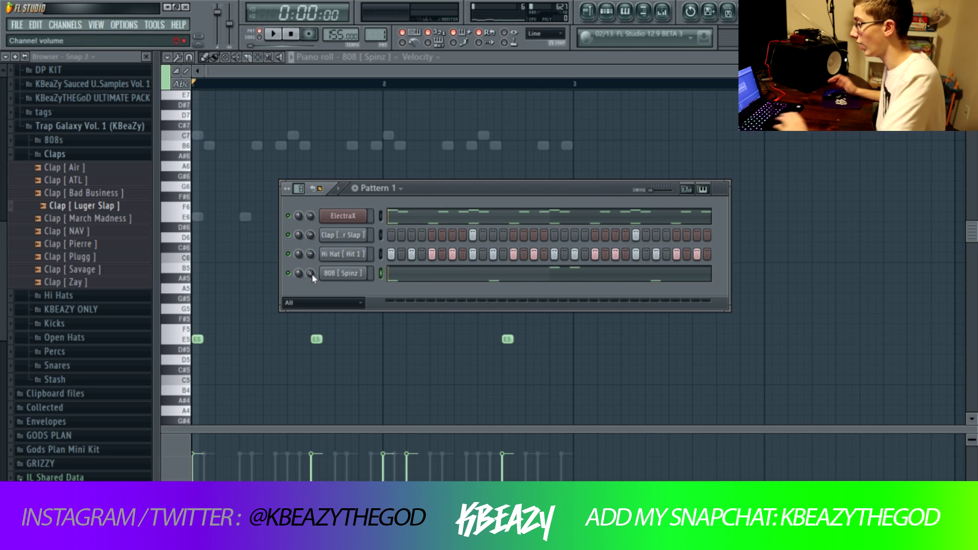
{"action": "left_click_drag", "start_coordinate": [311, 274], "coordinate": [310, 274]}
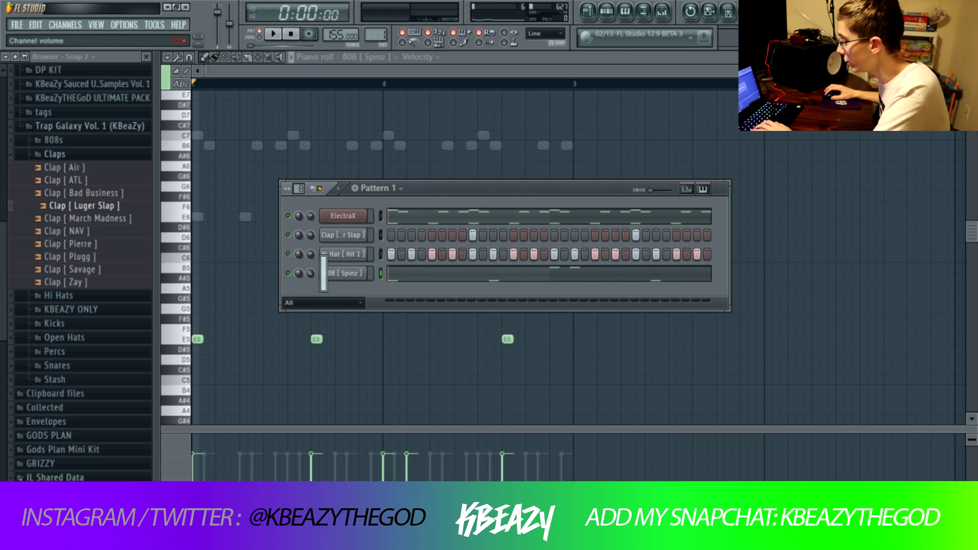
{"action": "left_click", "coordinate": [662, 12]}
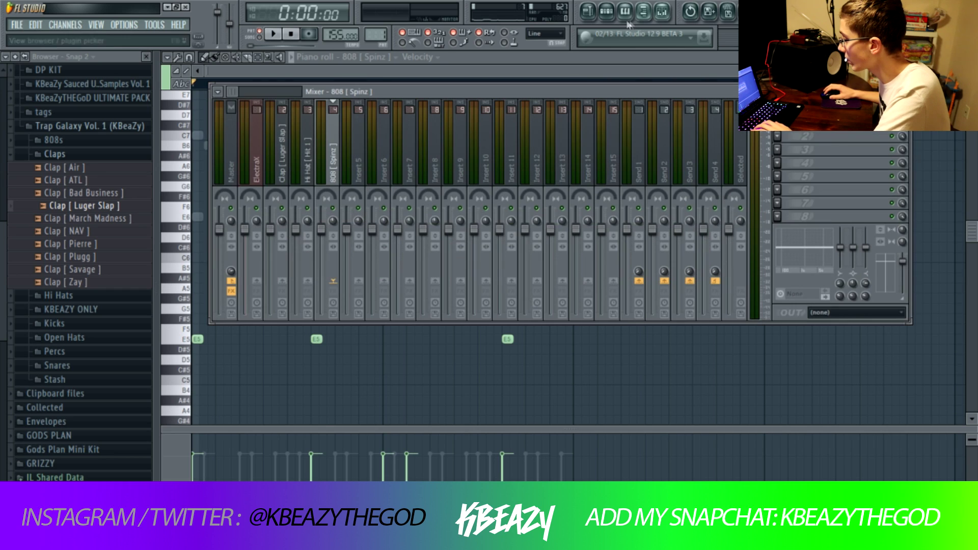
- Add Fruity Blood Overdrive to the 808 [Spinz] insert's first FX slot and play the beat
{"action": "left_click", "coordinate": [778, 122]}
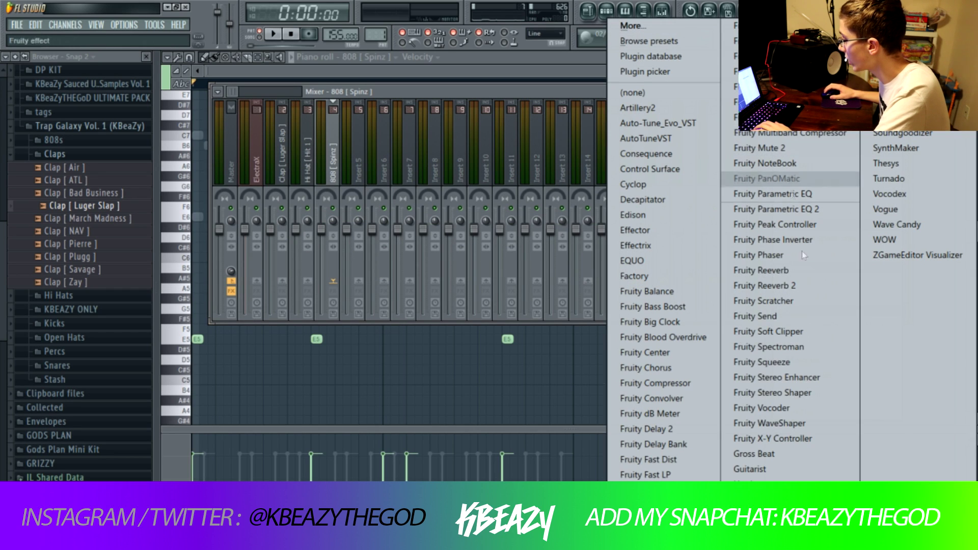
{"action": "left_click", "coordinate": [680, 337]}
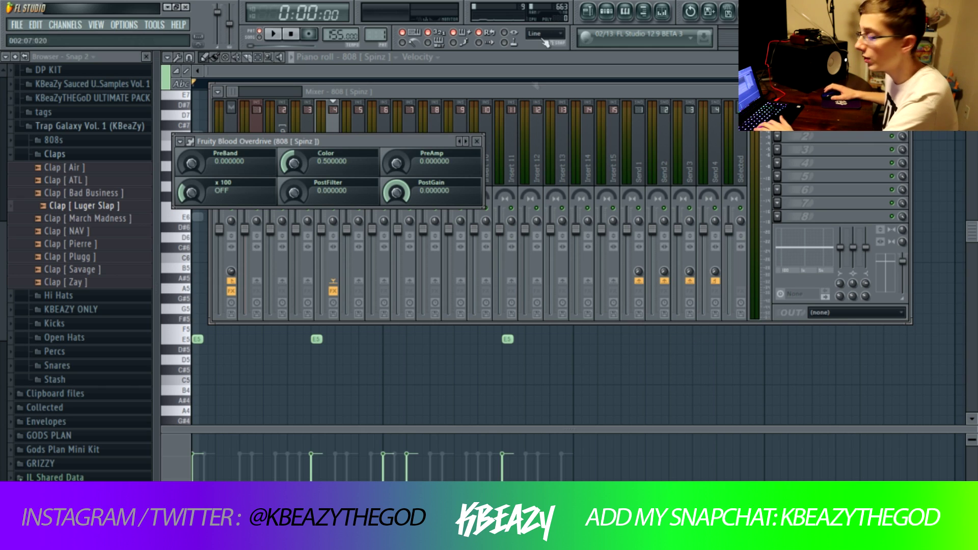
{"action": "left_click", "coordinate": [611, 13]}
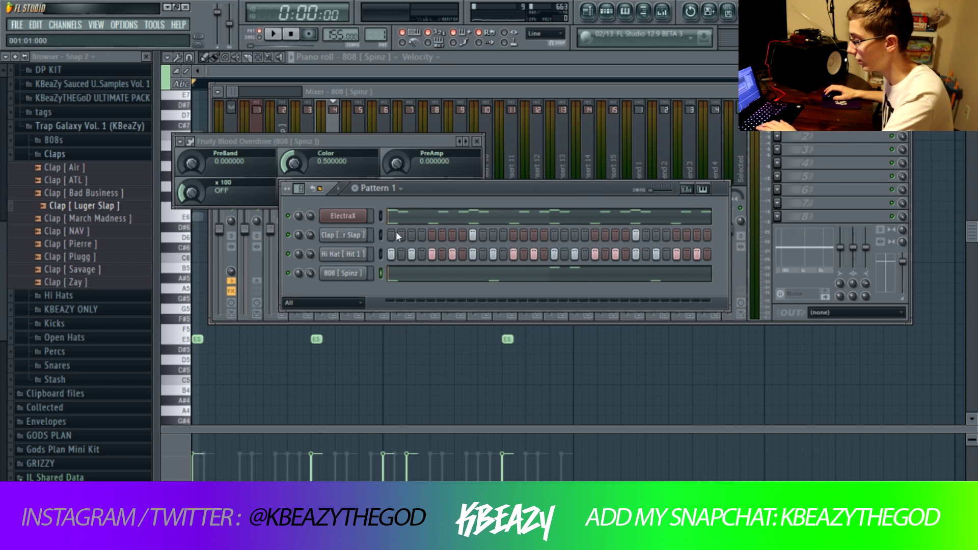
{"action": "key", "text": "space"}
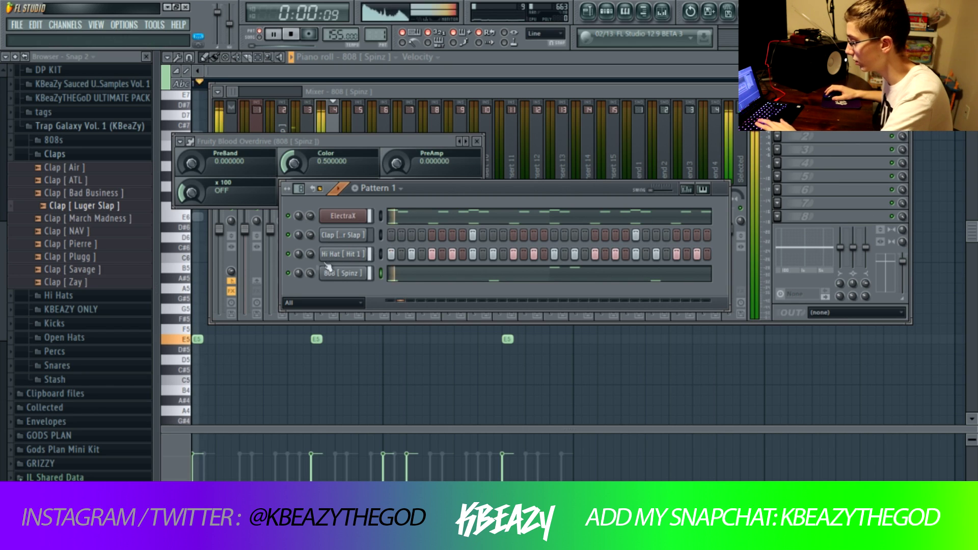
{"action": "left_click", "coordinate": [329, 125]}
{"action": "key", "text": "space"}
{"action": "key", "text": "space"}
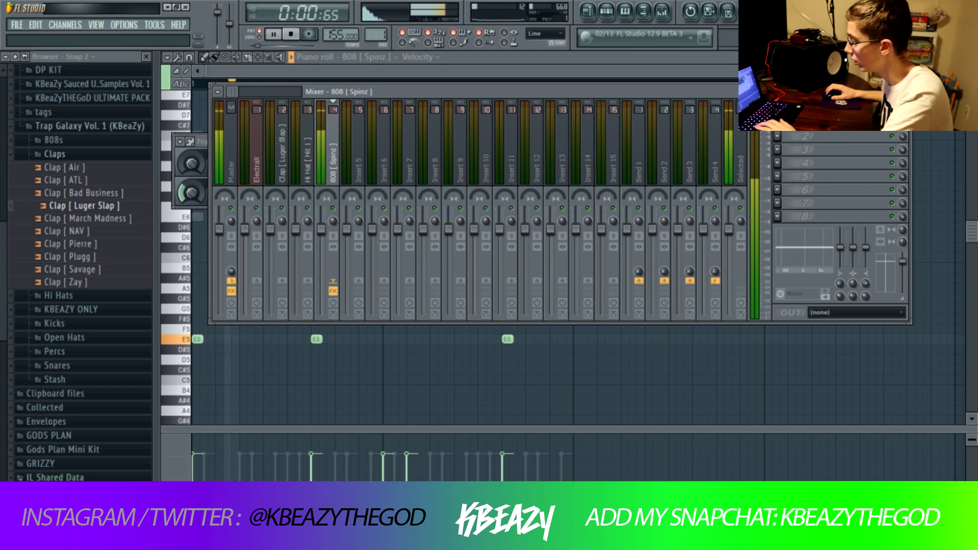
- Step to the overdrive preset with PreBand 0.4, PreAmp 0.2, x100 on, PostFilter 0.25, and audition it
{"action": "key", "text": "space"}
{"action": "left_click", "coordinate": [820, 122]}
{"action": "left_click", "coordinate": [820, 123]}
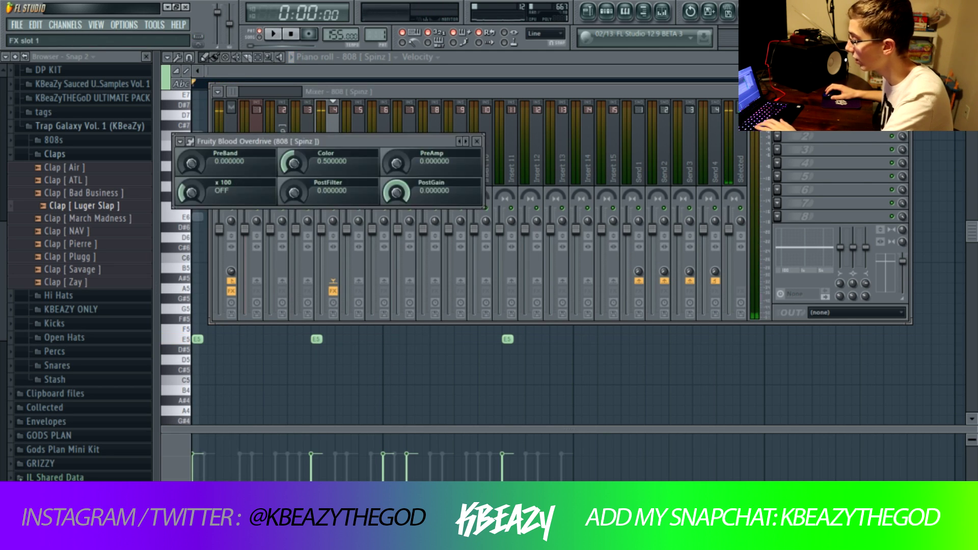
{"action": "left_click", "coordinate": [469, 143]}
{"action": "left_click", "coordinate": [470, 144]}
{"action": "key", "text": "space"}
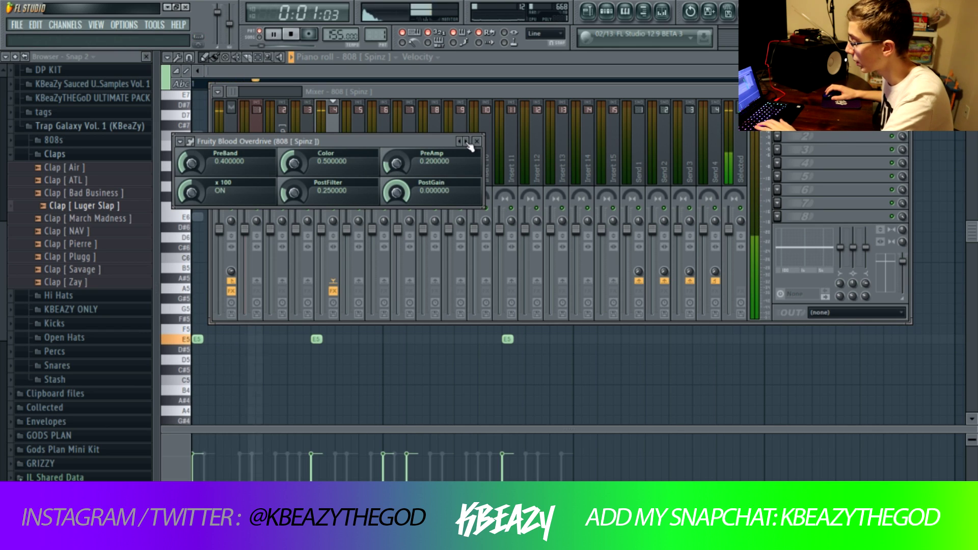
{"action": "key", "text": "space"}
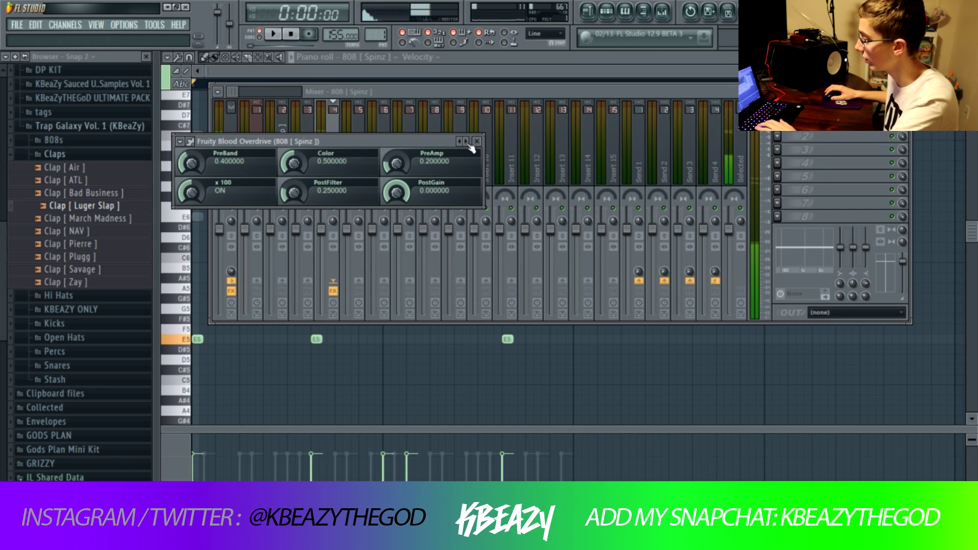
- Unmute the Clap, Hi Hat and ElectraX channels and play the full beat
{"action": "left_click", "coordinate": [331, 124]}
{"action": "key", "text": "space"}
{"action": "left_click", "coordinate": [606, 14]}
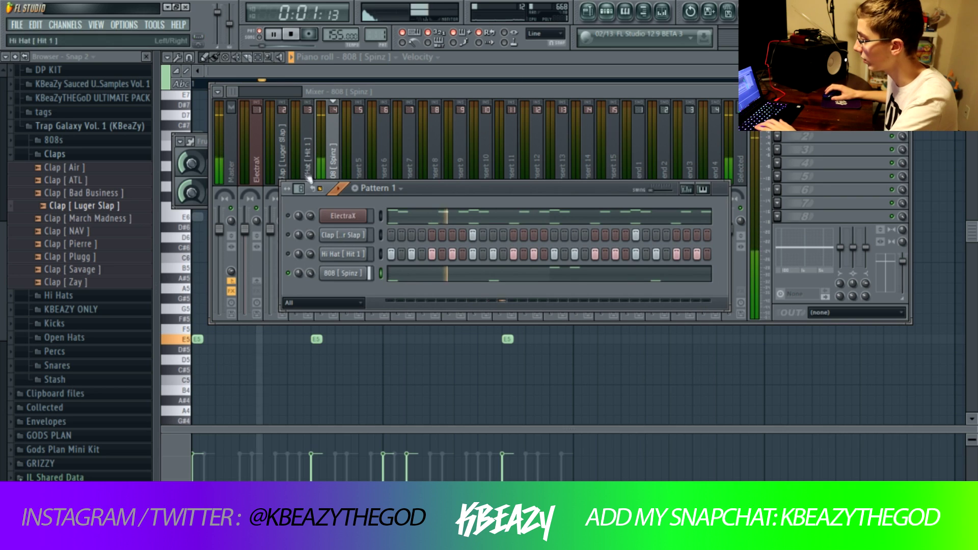
{"action": "key", "text": "space"}
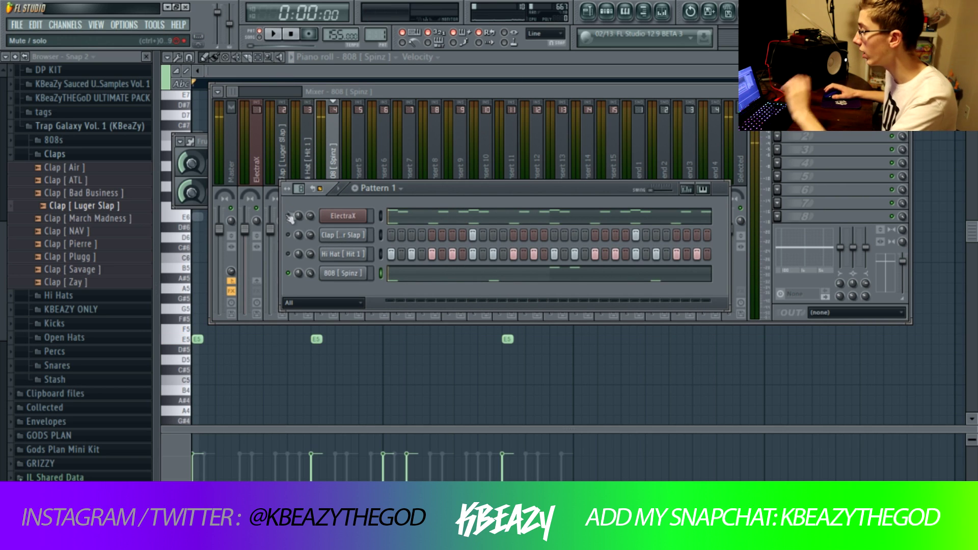
{"action": "left_click", "coordinate": [288, 235]}
{"action": "left_click", "coordinate": [287, 254]}
{"action": "left_click", "coordinate": [288, 216]}
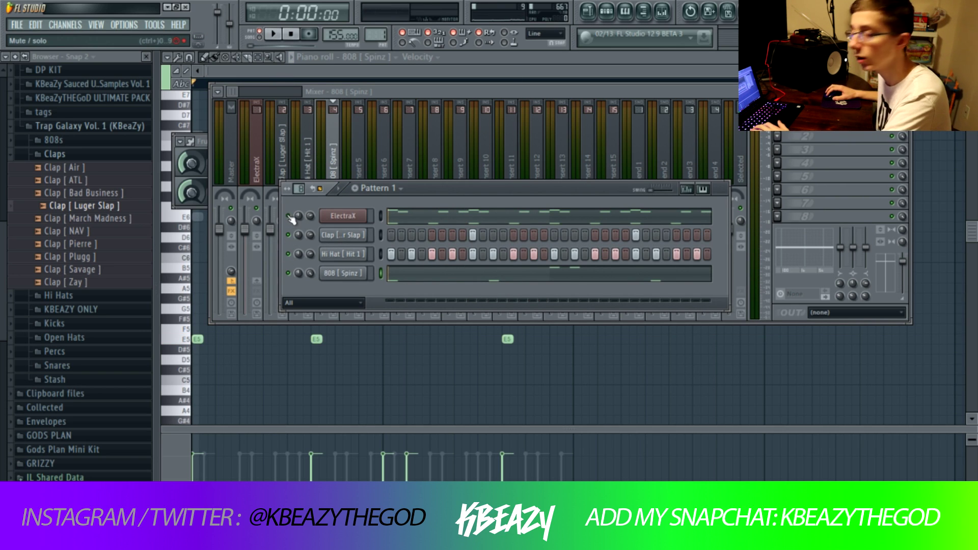
{"action": "key", "text": "space"}
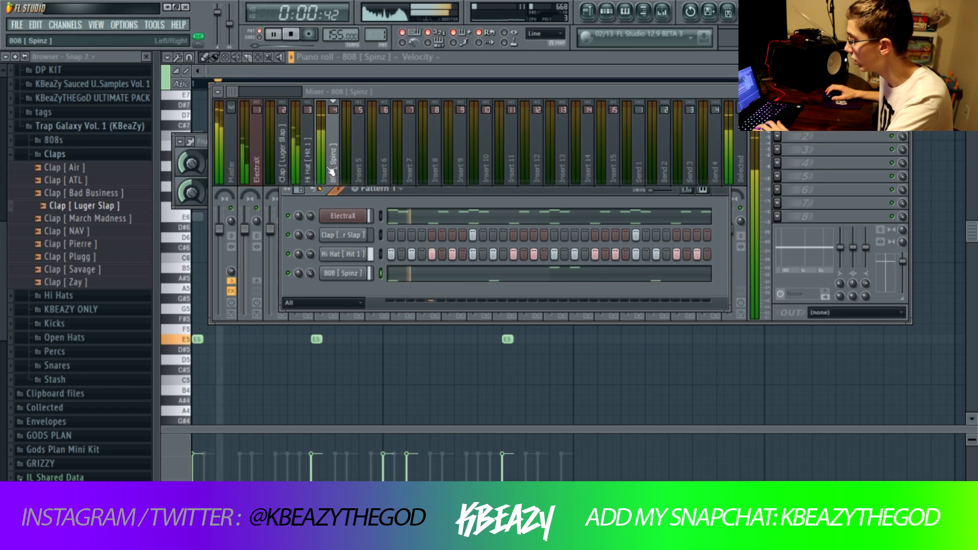
- Hide the step sequencer and point the piano roll at the 808 [Spinz] channel
{"action": "key", "text": "F6"}
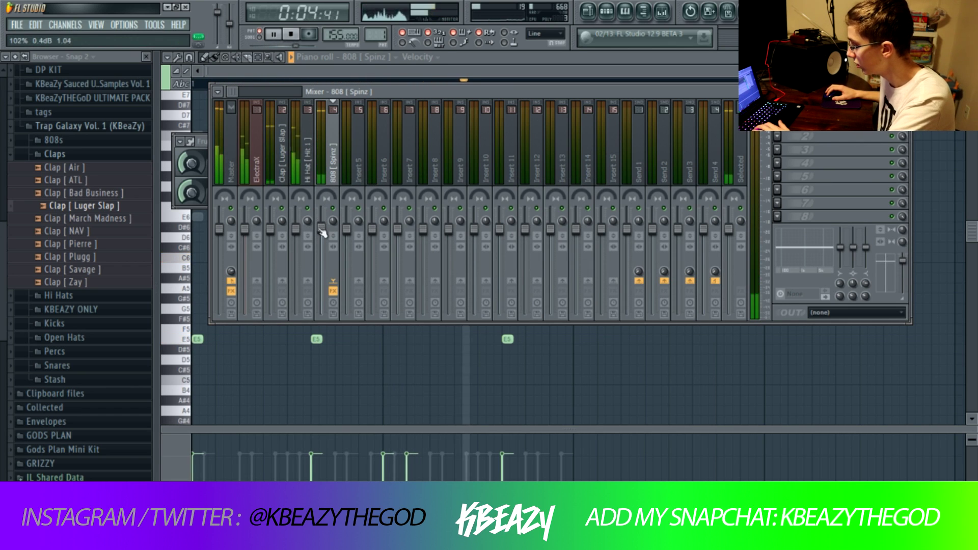
{"action": "left_click", "coordinate": [626, 14]}
{"action": "left_click", "coordinate": [394, 58]}
{"action": "left_click", "coordinate": [389, 131]}
{"action": "key", "text": "space"}
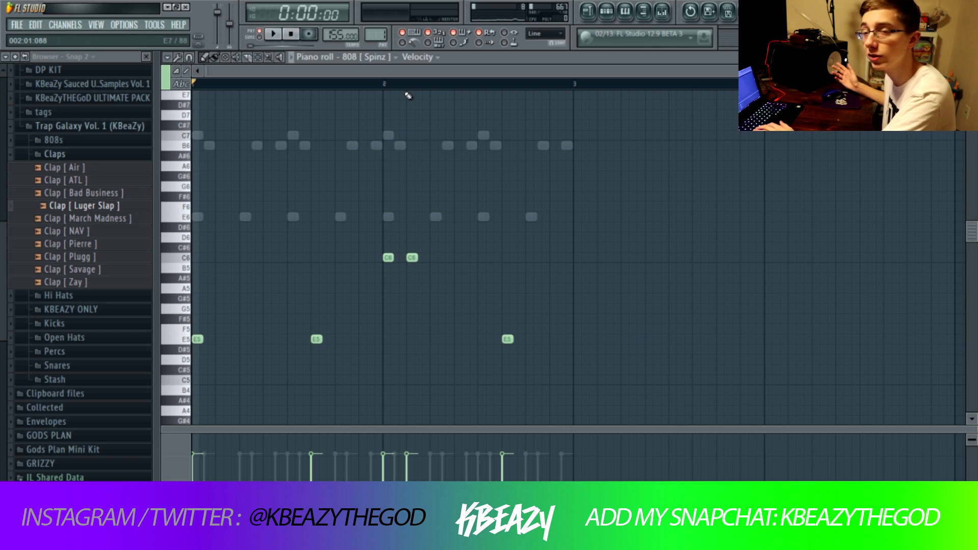
- While the pattern plays, pencil a C6 808 note ahead of the others, then show the mixer
{"action": "key", "text": "space"}
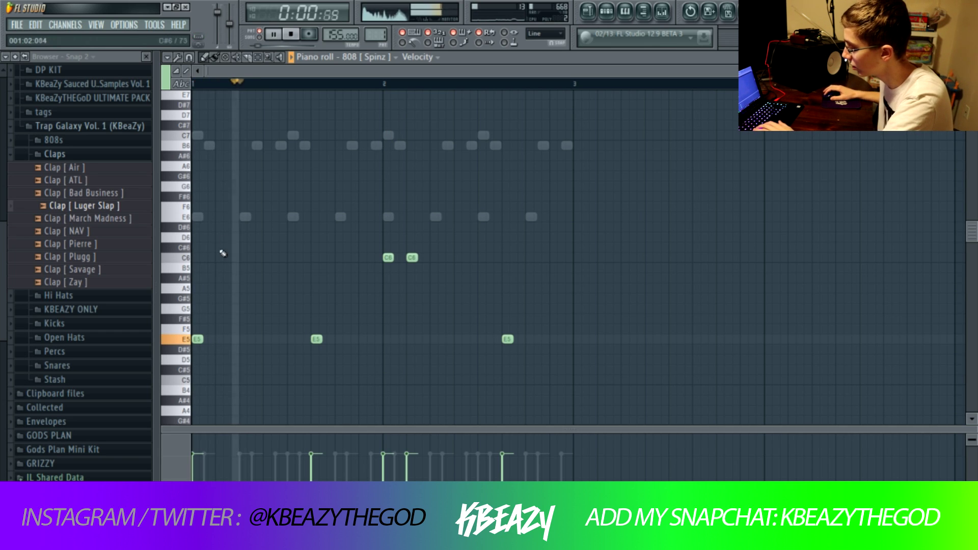
{"action": "left_click", "coordinate": [350, 258]}
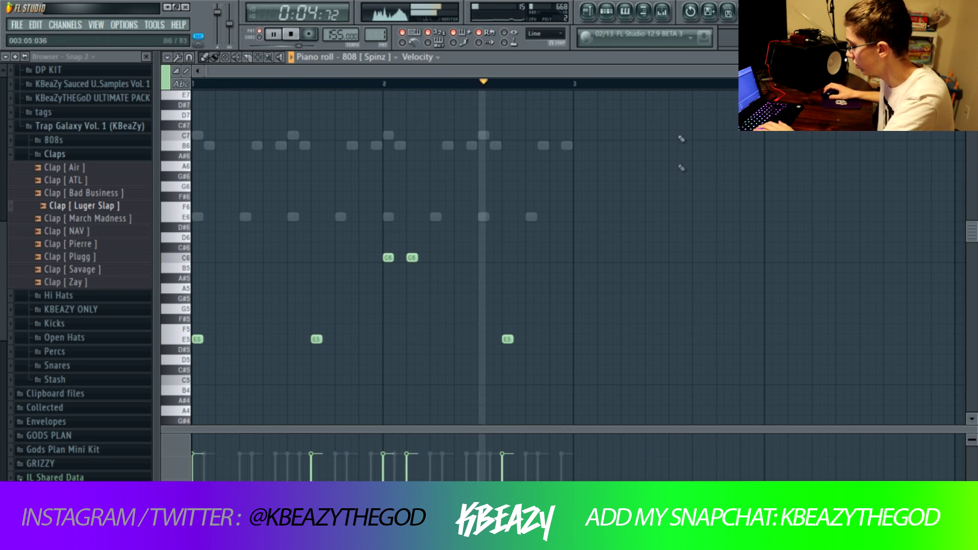
{"action": "left_click", "coordinate": [662, 13]}
{"action": "key", "text": "space"}
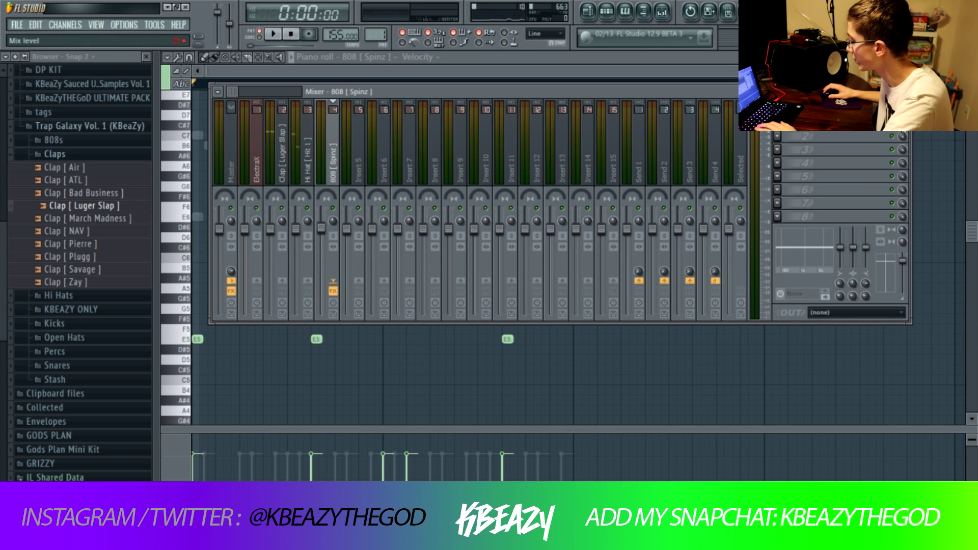
- Clear the 808 insert's first FX slot and load Fruity Fast Dist from the plugin list
{"action": "left_click", "coordinate": [777, 123]}
{"action": "mouse_move", "coordinate": [800, 139]}
{"action": "left_click", "coordinate": [633, 93]}
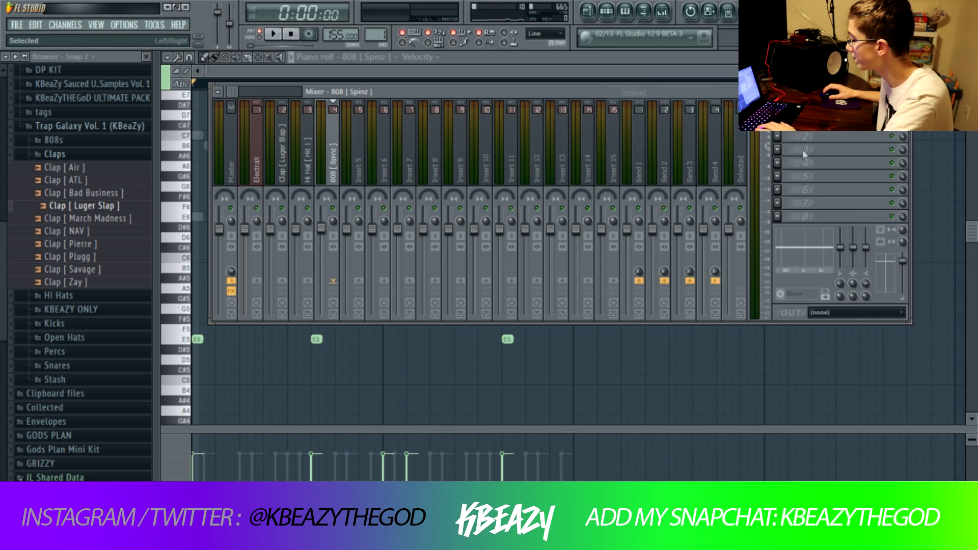
{"action": "left_click", "coordinate": [776, 149]}
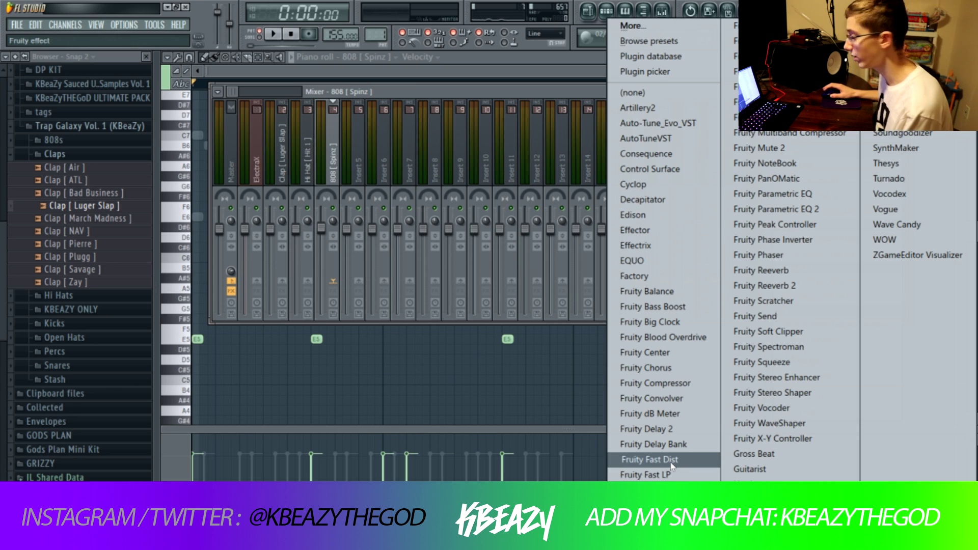
{"action": "left_click", "coordinate": [671, 461]}
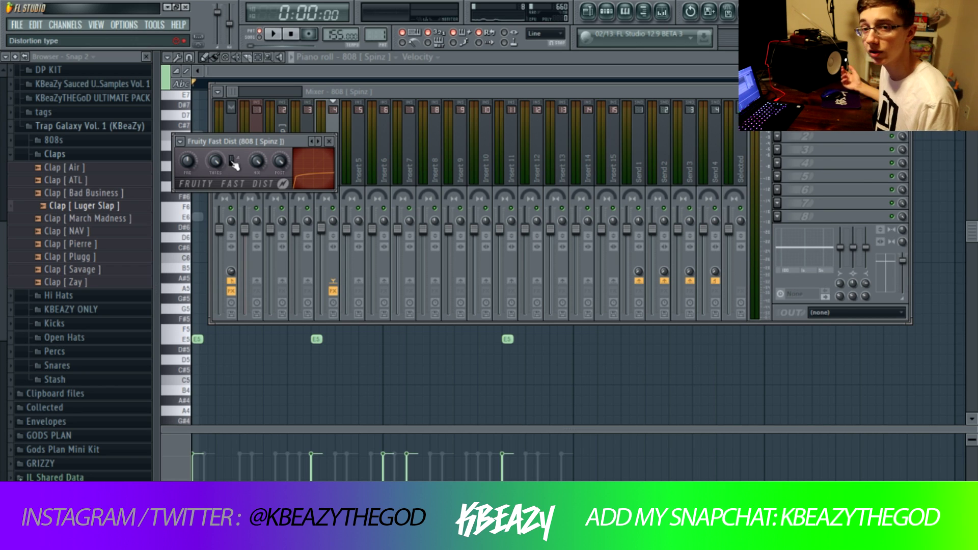
- Load the WHEEZY 808 Fast Dist preset and move the Fast Dist window up over the mixer
{"action": "left_click", "coordinate": [180, 141]}
{"action": "mouse_move", "coordinate": [214, 182]}
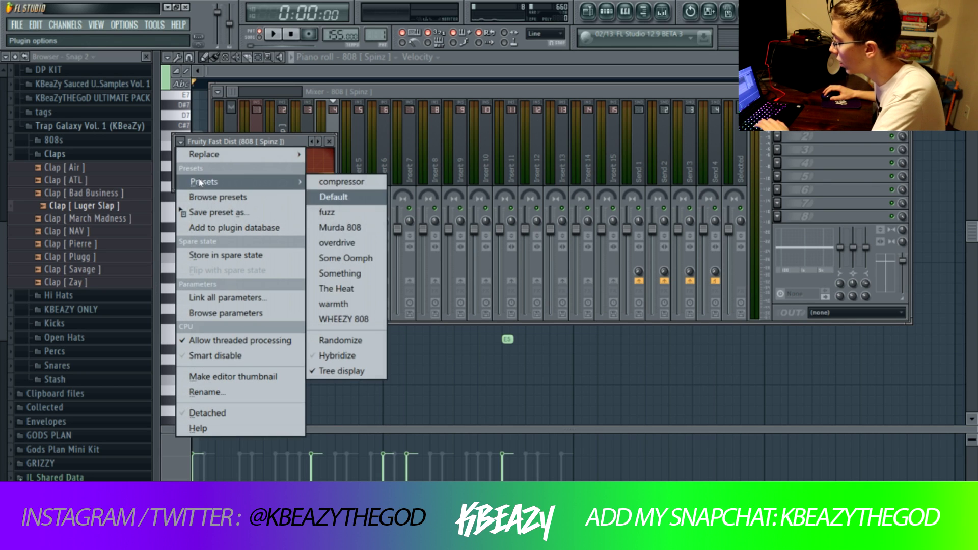
{"action": "left_click", "coordinate": [336, 319]}
{"action": "left_click", "coordinate": [606, 13]}
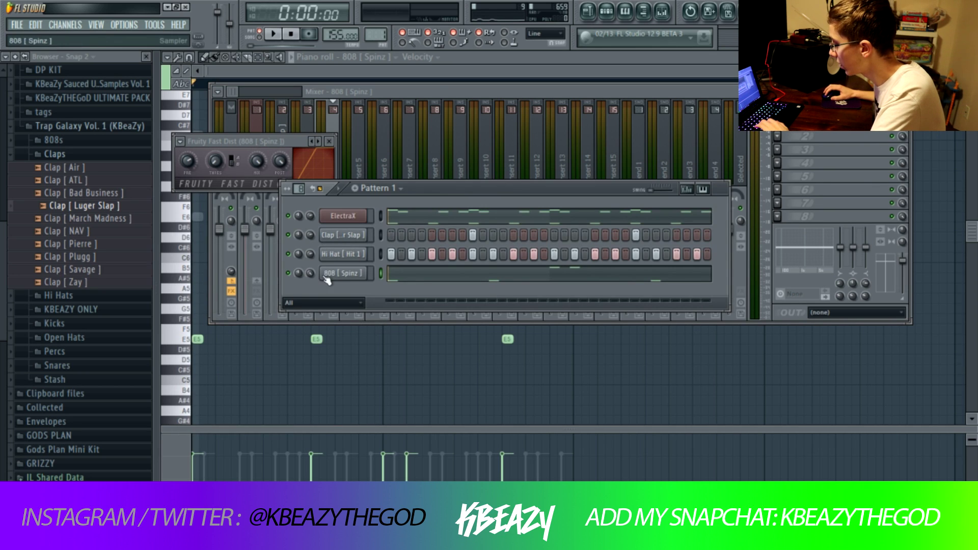
{"action": "left_click", "coordinate": [283, 140]}
{"action": "left_click_drag", "start_coordinate": [282, 139], "coordinate": [520, 109]}
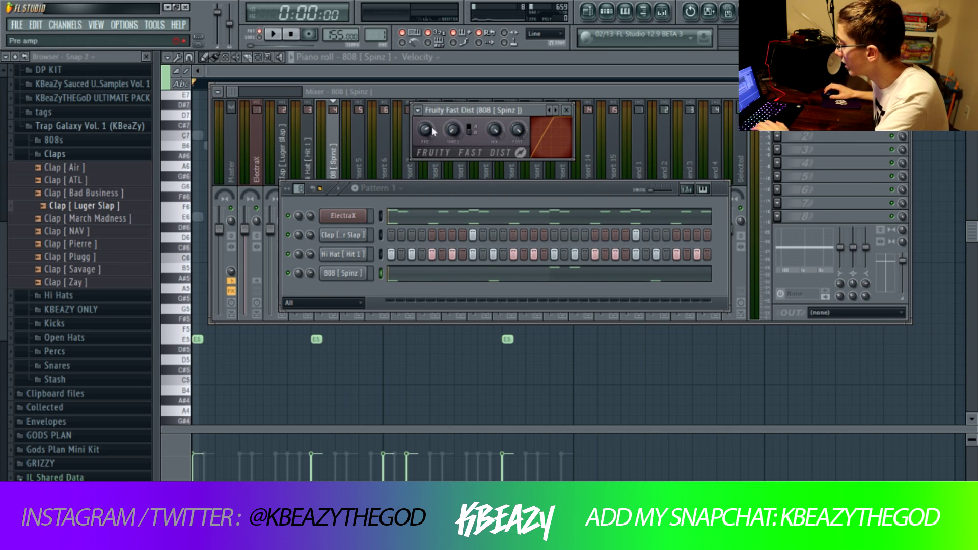
- Solo the 808 channel in the channel rack and play the pattern
{"action": "key", "text": "space"}
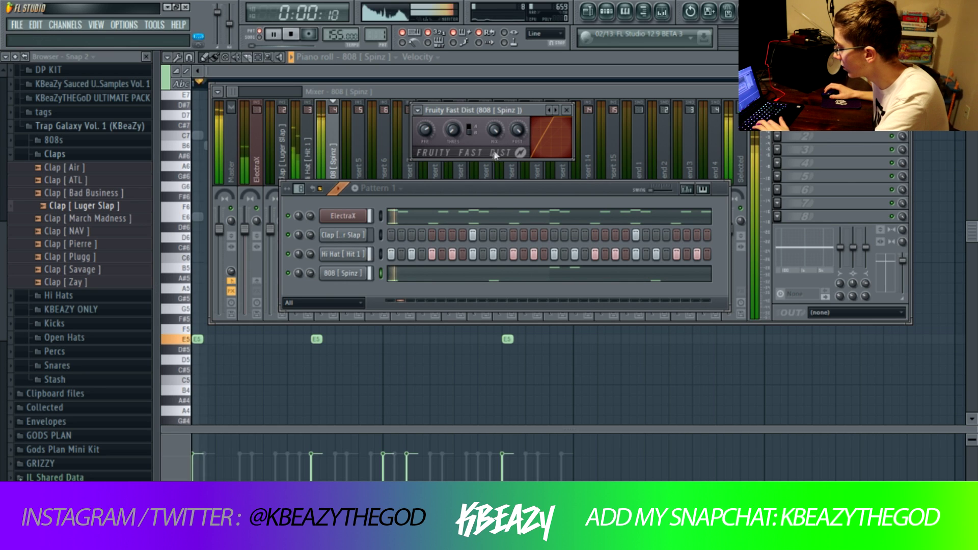
{"action": "key", "text": "space"}
{"action": "right_click", "coordinate": [288, 273]}
{"action": "left_click", "coordinate": [301, 281]}
{"action": "key", "text": "space"}
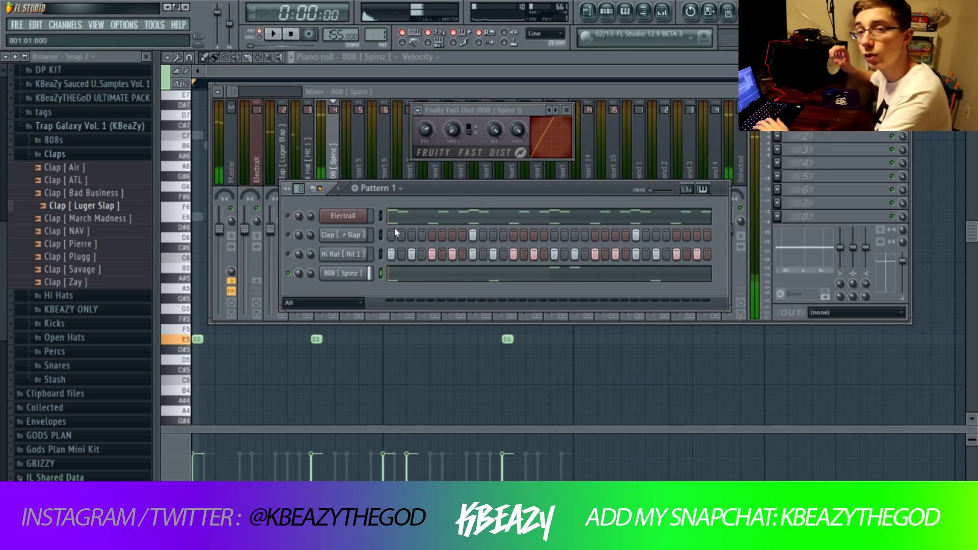
{"action": "key", "text": "space"}
{"action": "key", "text": "space"}
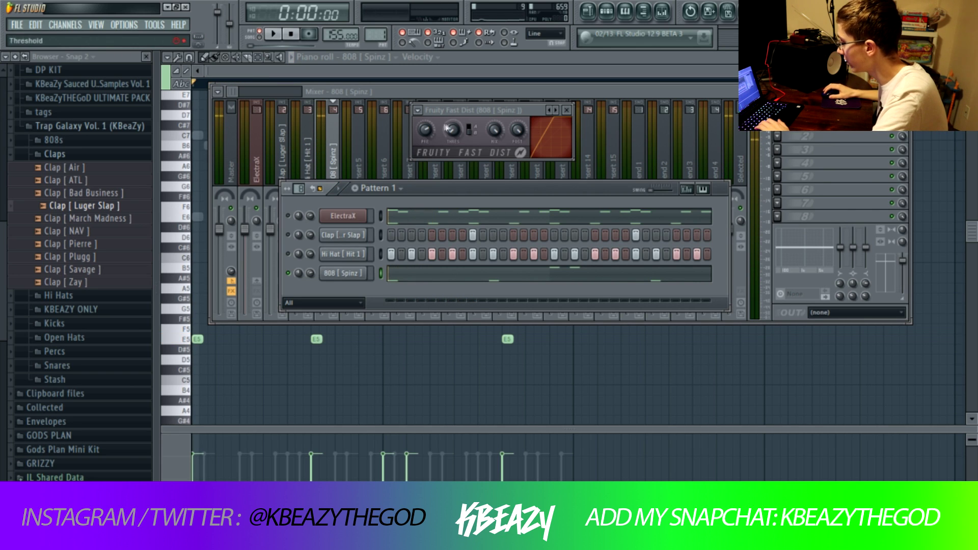
- Step through the next Fast Dist presets while auditioning the 808
{"action": "left_click", "coordinate": [550, 112]}
{"action": "left_click", "coordinate": [550, 113]}
{"action": "key", "text": "space"}
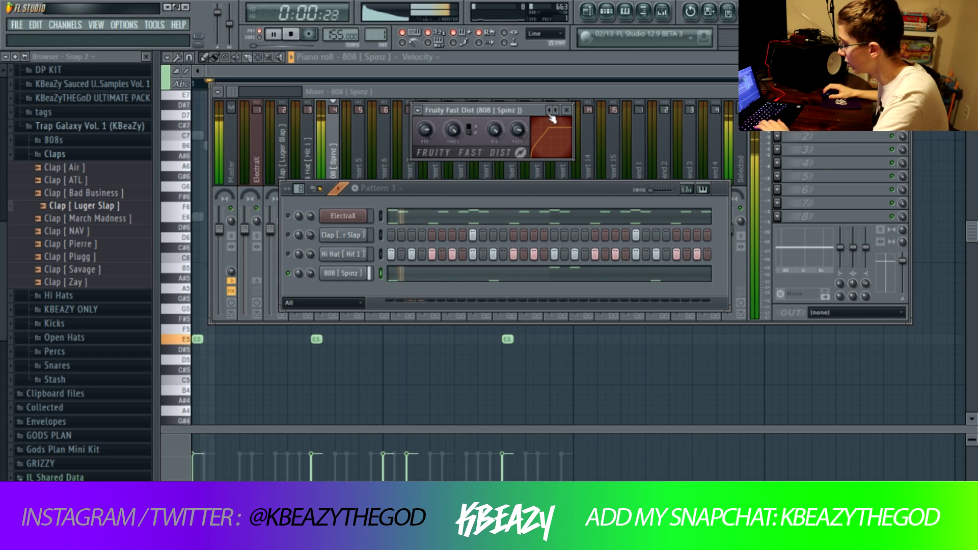
{"action": "key", "text": "space"}
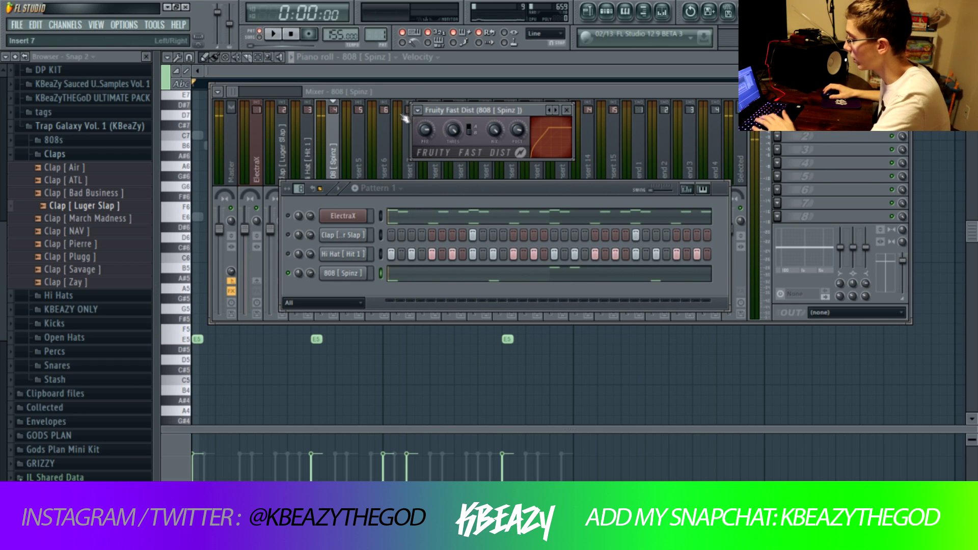
{"action": "left_click", "coordinate": [418, 110]}
- Load the WHEEZY 808 Fast Dist preset and listen to the beat with it
{"action": "mouse_move", "coordinate": [483, 150]}
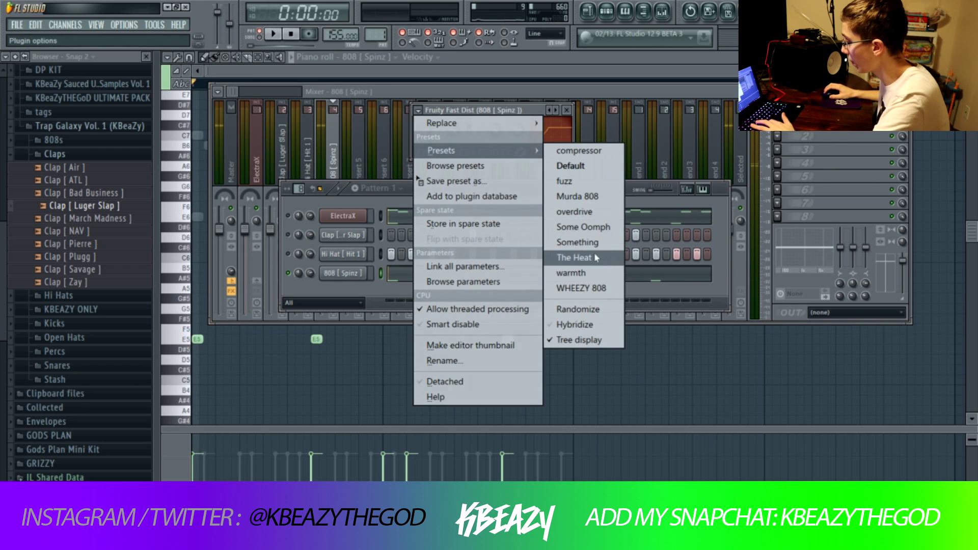
{"action": "left_click", "coordinate": [580, 287]}
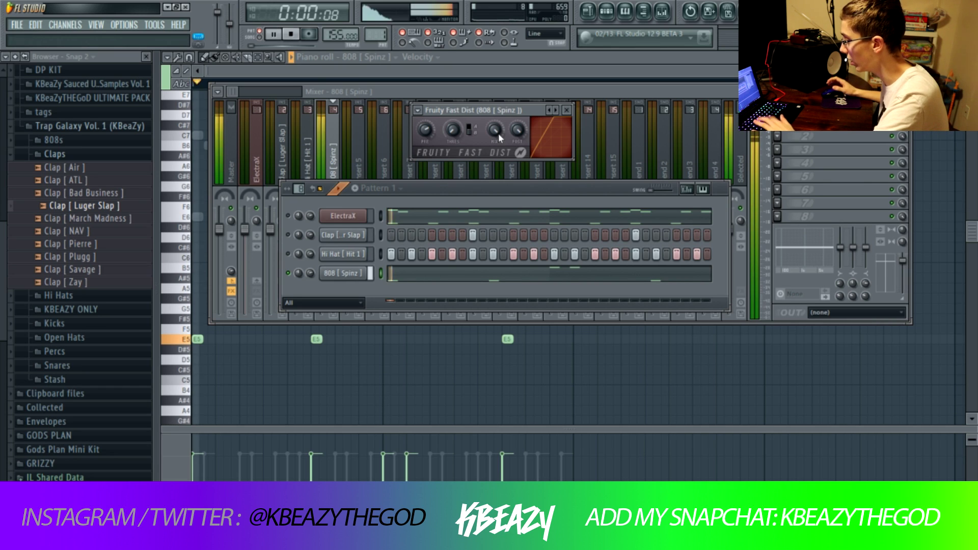
{"action": "key", "text": "space"}
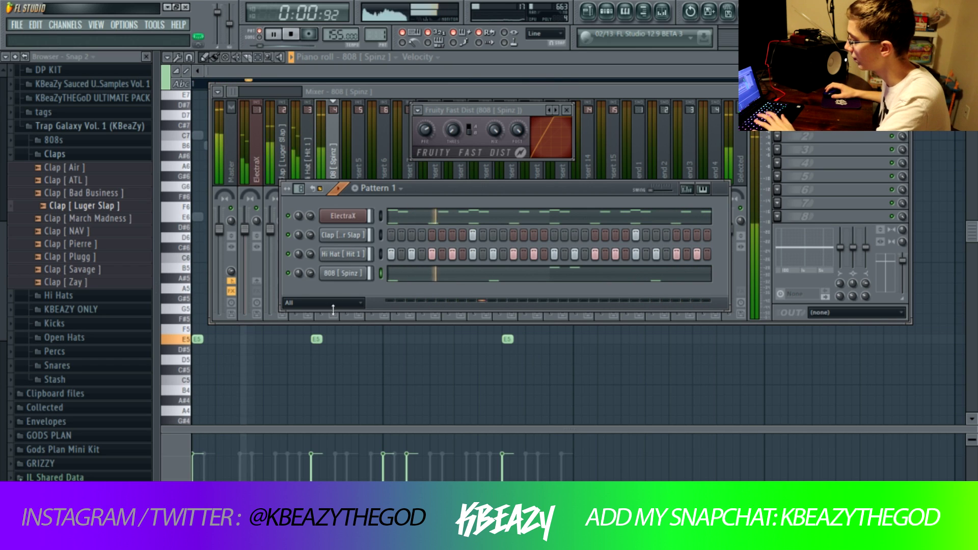
{"action": "key", "text": "space"}
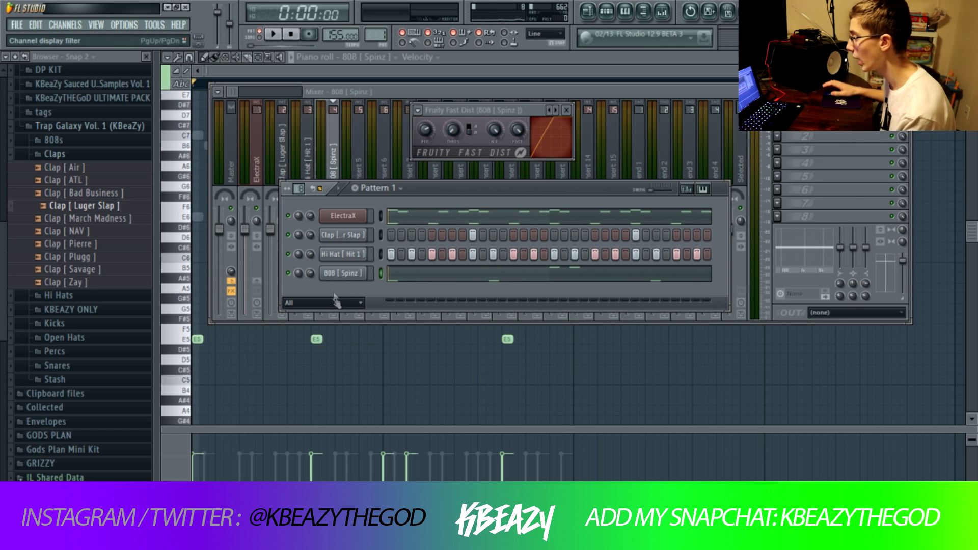
- Switch Fast Dist to the fuzz preset and audition it
{"action": "left_click", "coordinate": [418, 110]}
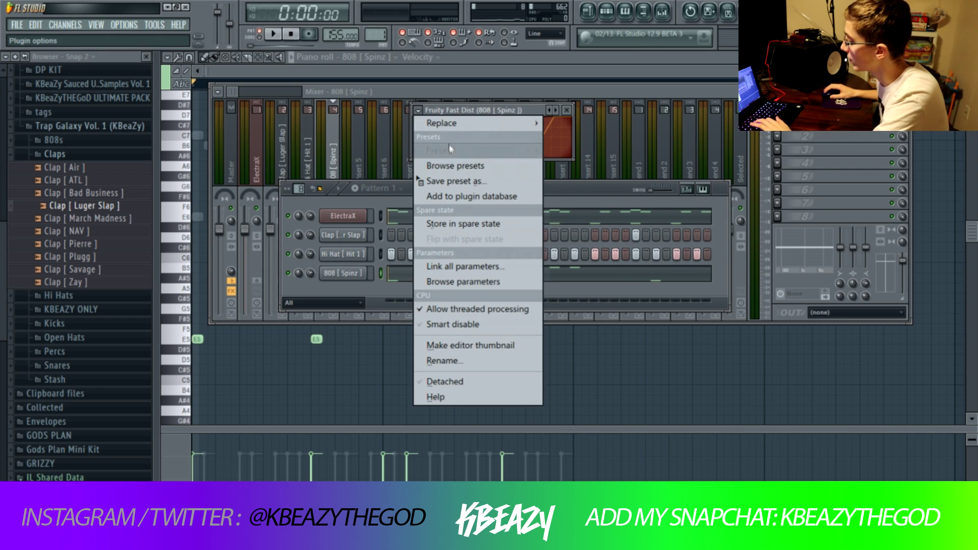
{"action": "mouse_move", "coordinate": [449, 148]}
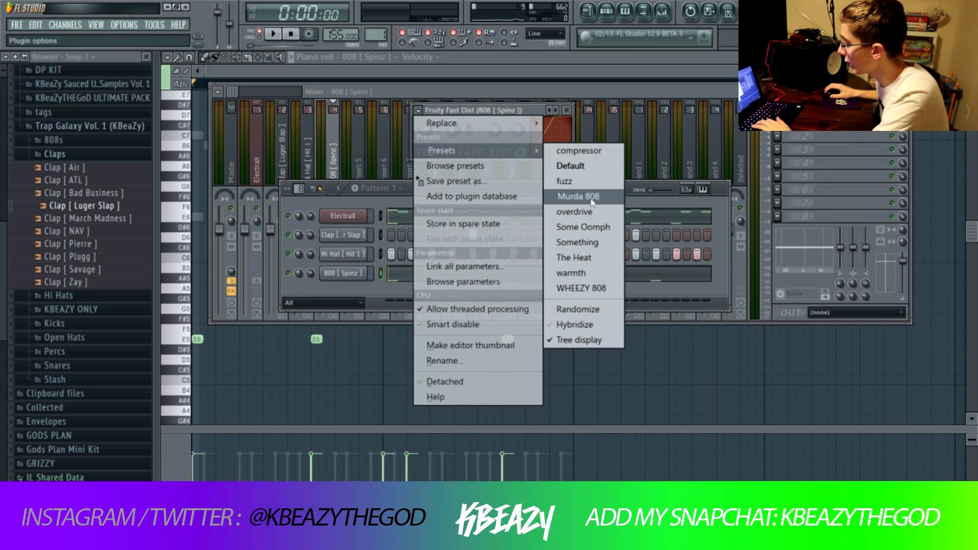
{"action": "left_click", "coordinate": [583, 184]}
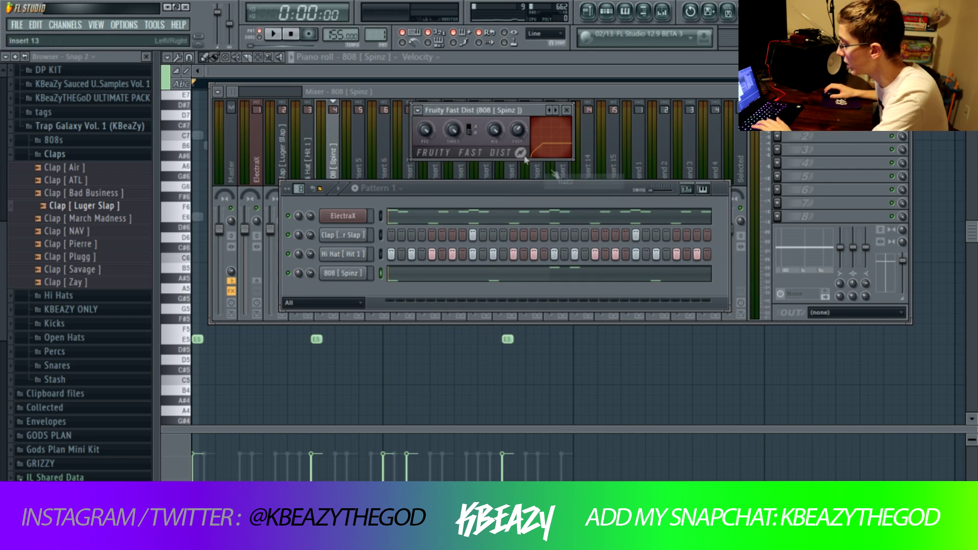
{"action": "key", "text": "space"}
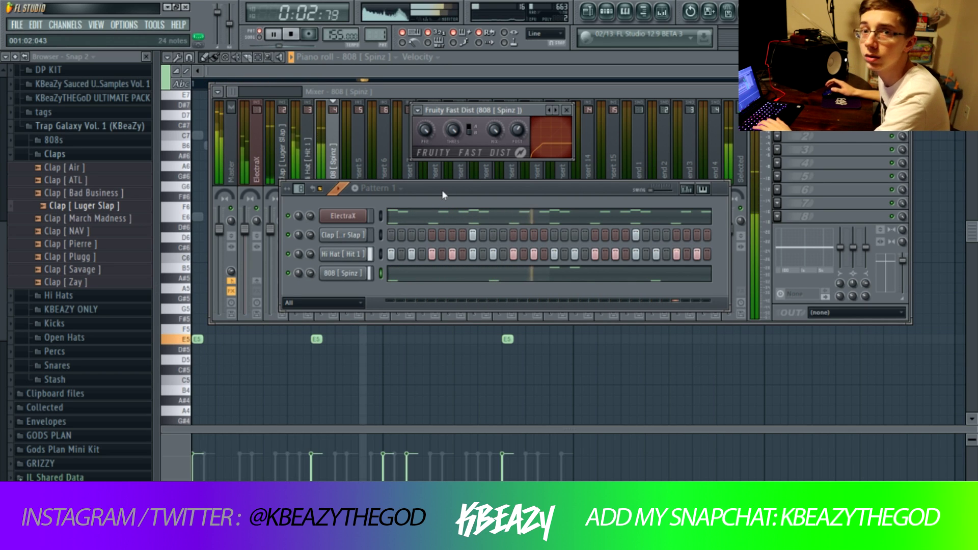
{"action": "key", "text": "space"}
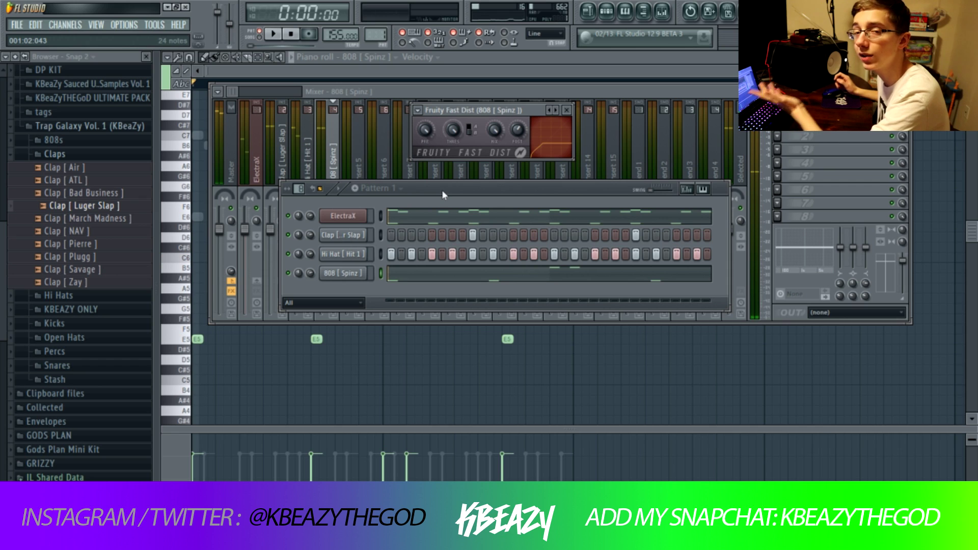
- Solo the 808 channel and play it through the fuzz distortion
{"action": "key", "text": "space"}
{"action": "right_click", "coordinate": [289, 273]}
{"action": "left_click", "coordinate": [297, 280]}
{"action": "left_click", "coordinate": [453, 133]}
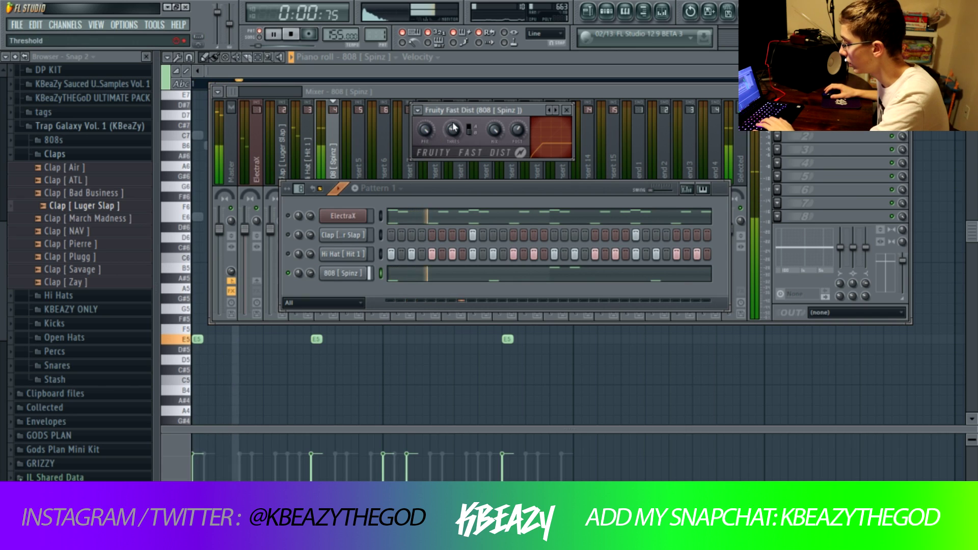
{"action": "key", "text": "space"}
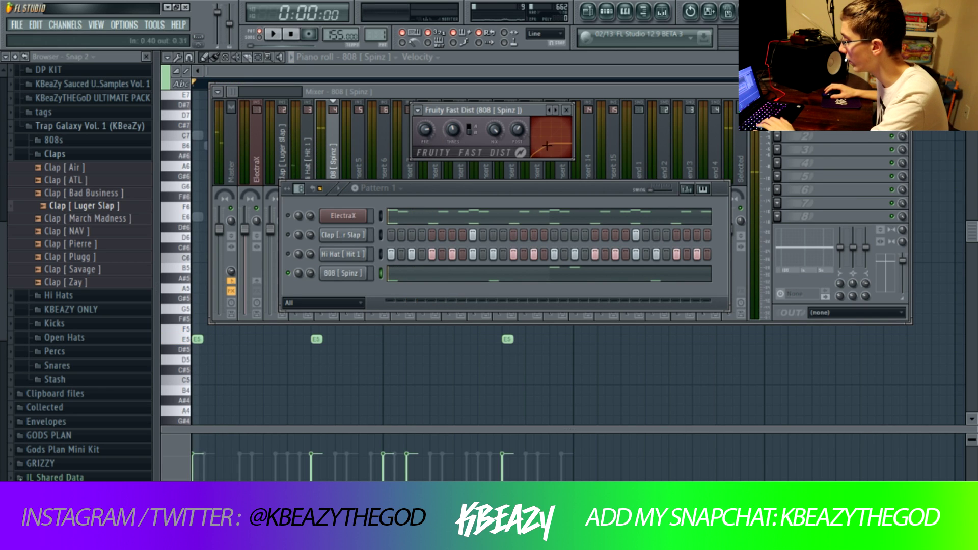
{"action": "key", "text": "space"}
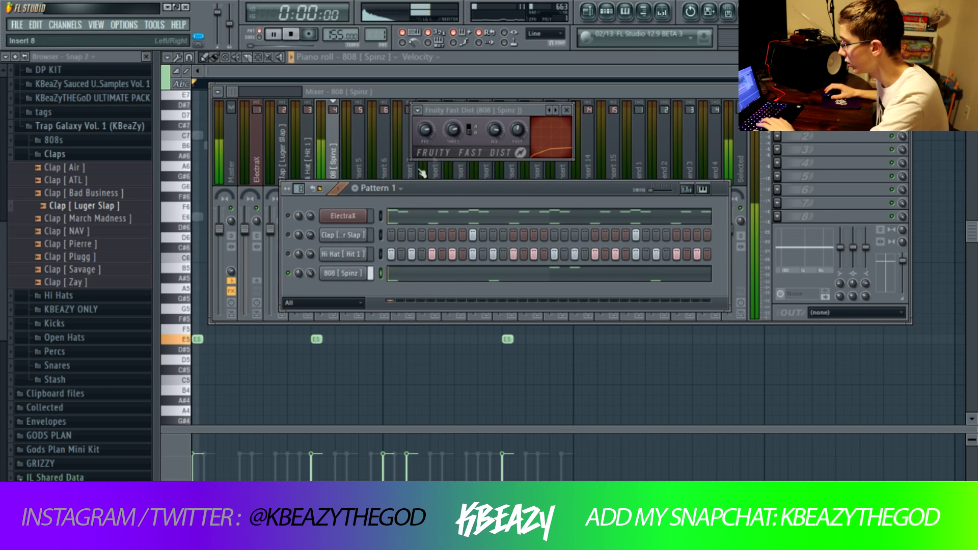
{"action": "key", "text": "space"}
- Lower the Fast Dist threshold while the soloed 808 plays
{"action": "left_click", "coordinate": [469, 130]}
{"action": "key", "text": "space"}
{"action": "key", "text": "space"}
{"action": "left_click_drag", "start_coordinate": [452, 129], "coordinate": [453, 134]}
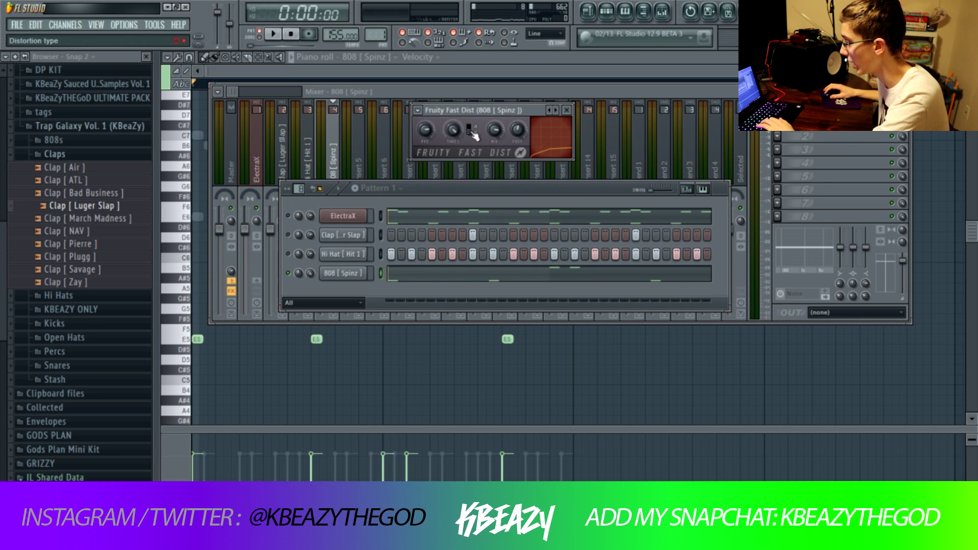
{"action": "key", "text": "space"}
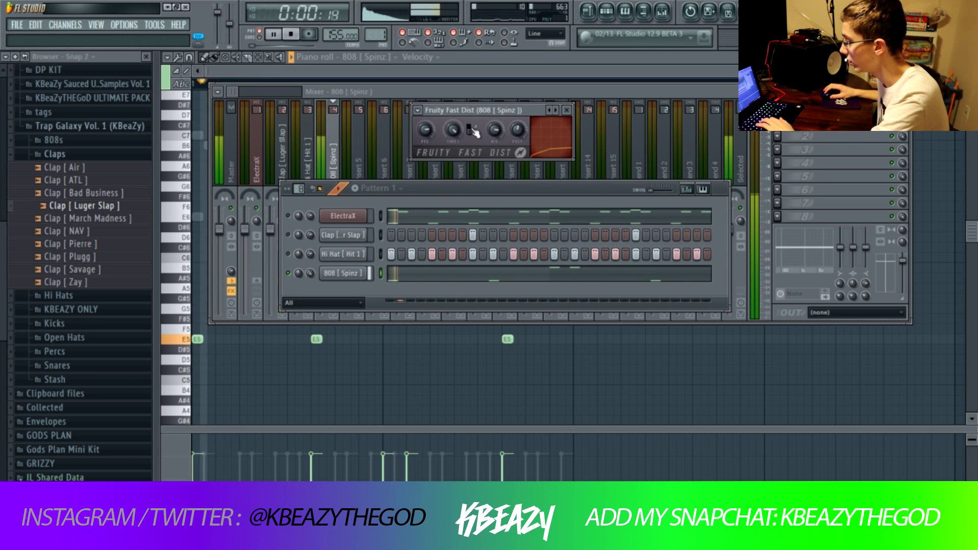
{"action": "left_click", "coordinate": [417, 110]}
- Load the Murda 808 preset and audition it
{"action": "mouse_move", "coordinate": [447, 146]}
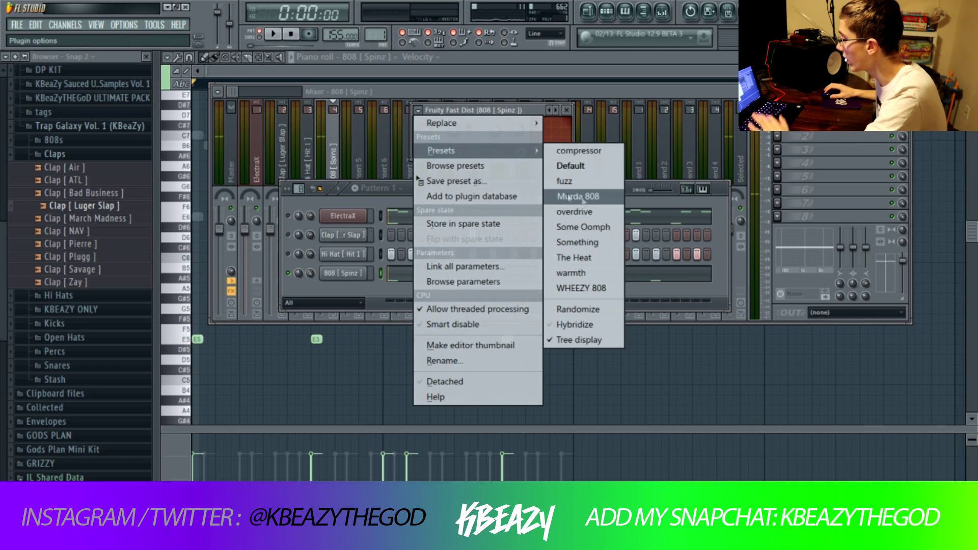
{"action": "left_click", "coordinate": [581, 196]}
{"action": "key", "text": "space"}
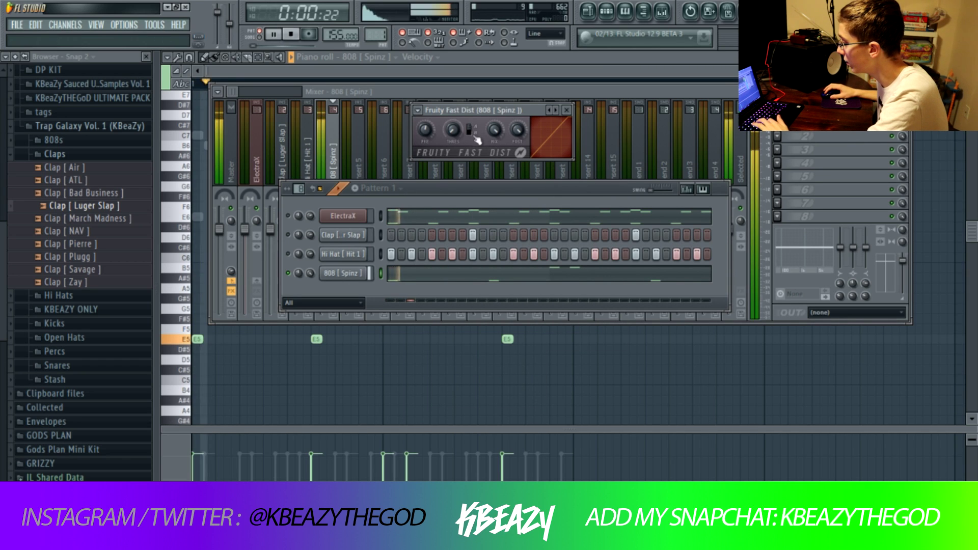
{"action": "key", "text": "space"}
- Unmute the hi-hat, clap and ElectraX channels and play the full beat with Fast Dist
{"action": "left_click_drag", "start_coordinate": [288, 254], "coordinate": [289, 216]}
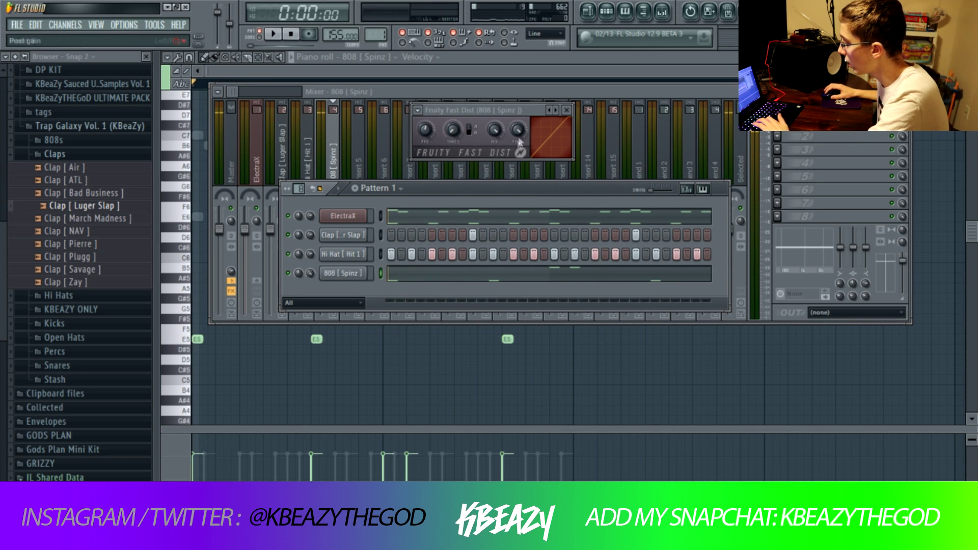
{"action": "left_click_drag", "start_coordinate": [509, 107], "coordinate": [533, 108]}
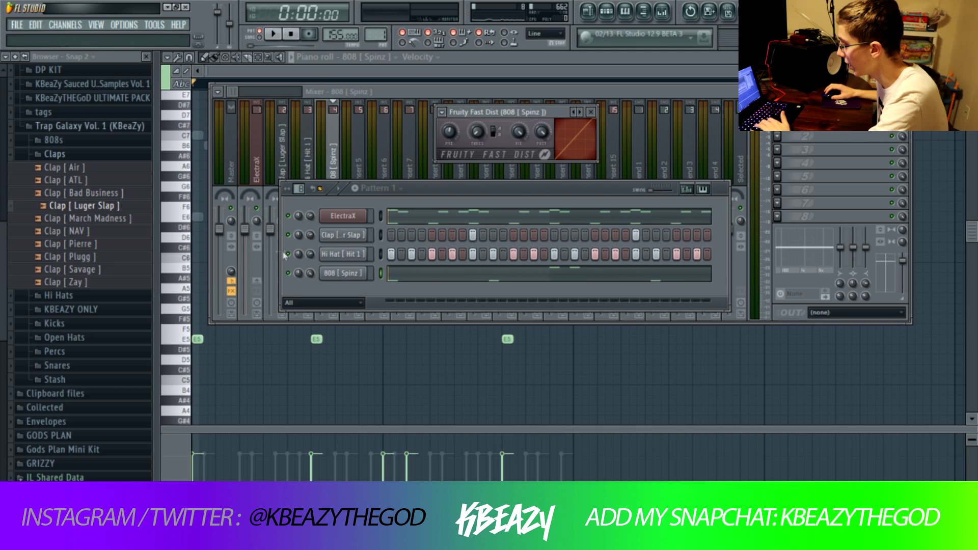
{"action": "key", "text": "space"}
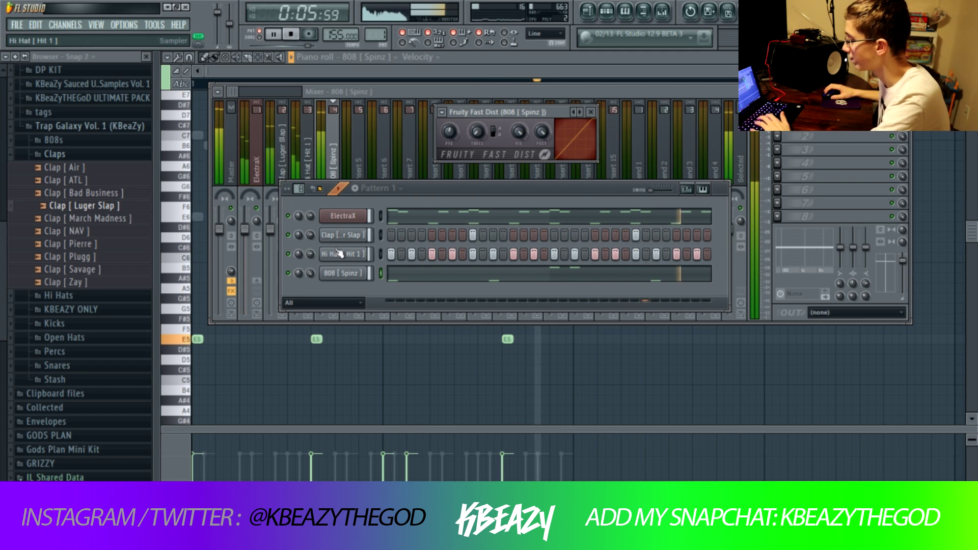
{"action": "key", "text": "space"}
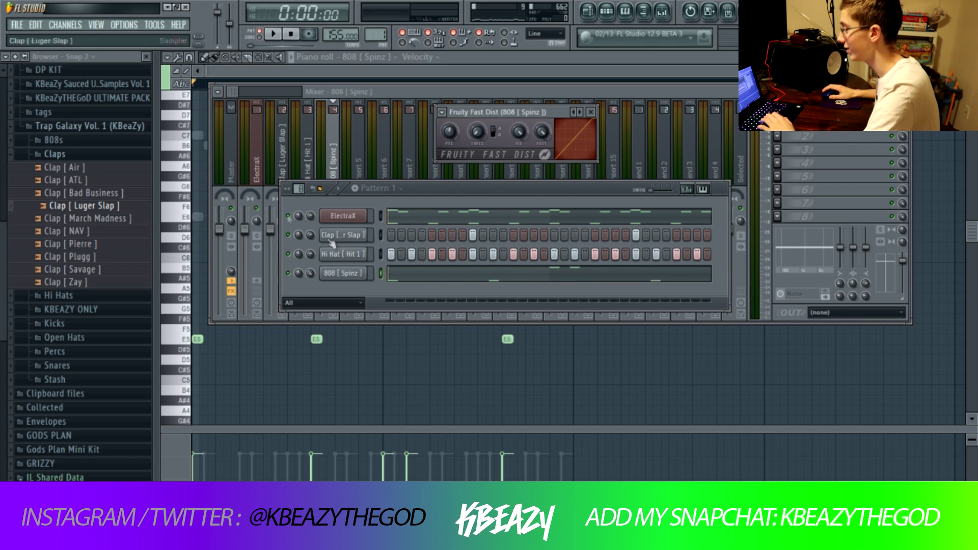
- Solo ElectraX, unmute the clap, and bring up Decapitator on the 808 insert
{"action": "left_click", "coordinate": [54, 154]}
{"action": "right_click", "coordinate": [288, 216]}
{"action": "left_click", "coordinate": [297, 224]}
{"action": "left_click", "coordinate": [288, 235]}
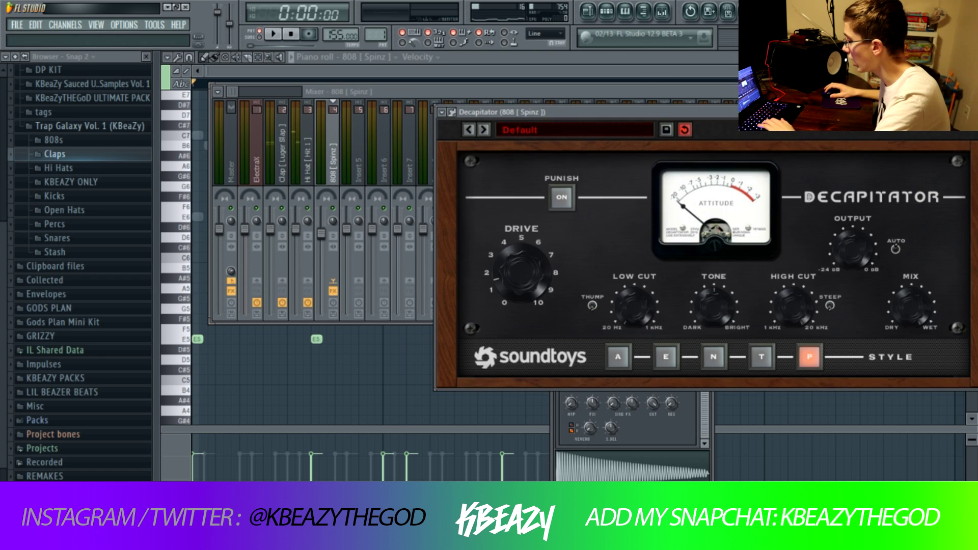
{"action": "left_click_drag", "start_coordinate": [903, 113], "coordinate": [734, 147]}
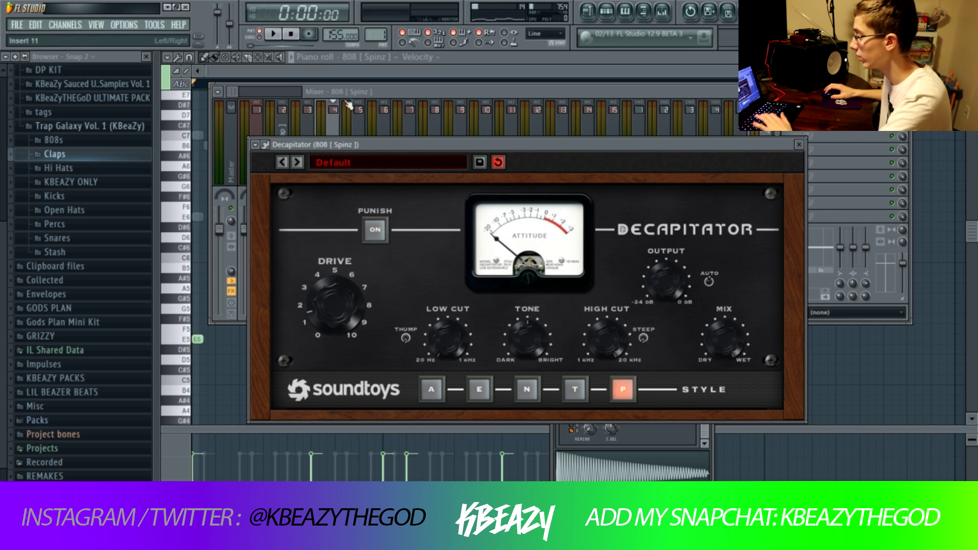
- Play the beat with the 808 insert's effects bypassed, then re-enable them
{"action": "left_click", "coordinate": [329, 128]}
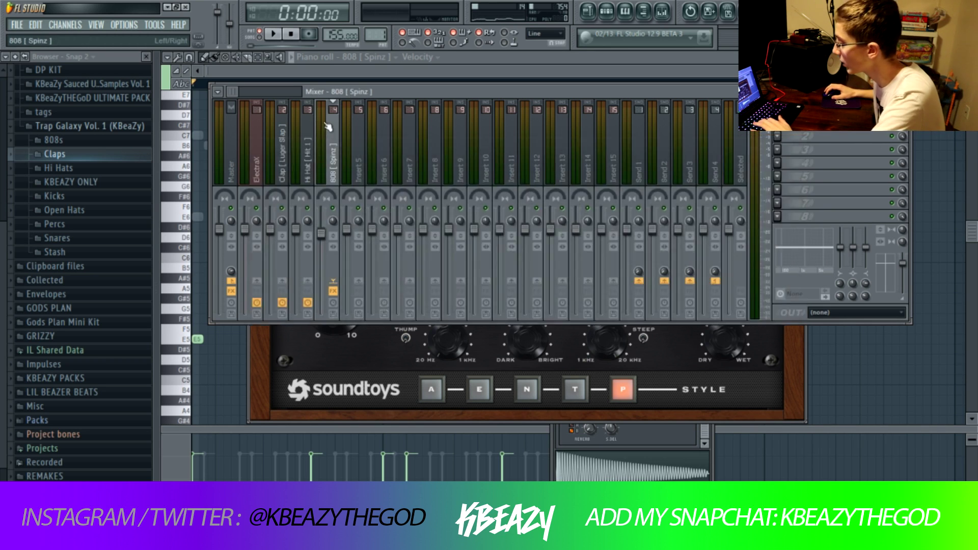
{"action": "left_click", "coordinate": [334, 291]}
{"action": "key", "text": "space"}
{"action": "key", "text": "space"}
{"action": "left_click", "coordinate": [334, 291]}
{"action": "key", "text": "space"}
{"action": "key", "text": "space"}
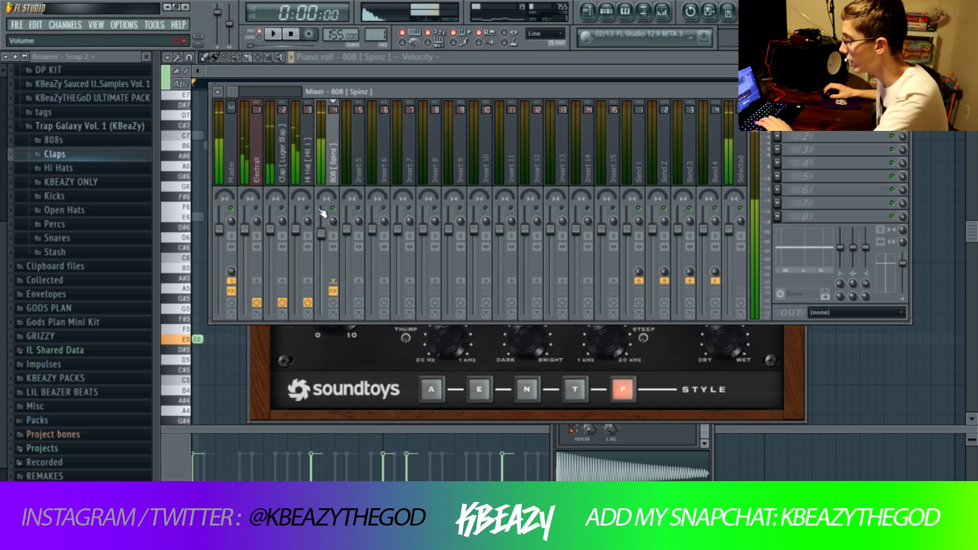
- Check the piano roll target, then reopen the channel rack and mixer and start playback
{"action": "left_click", "coordinate": [603, 21]}
{"action": "left_click", "coordinate": [368, 58]}
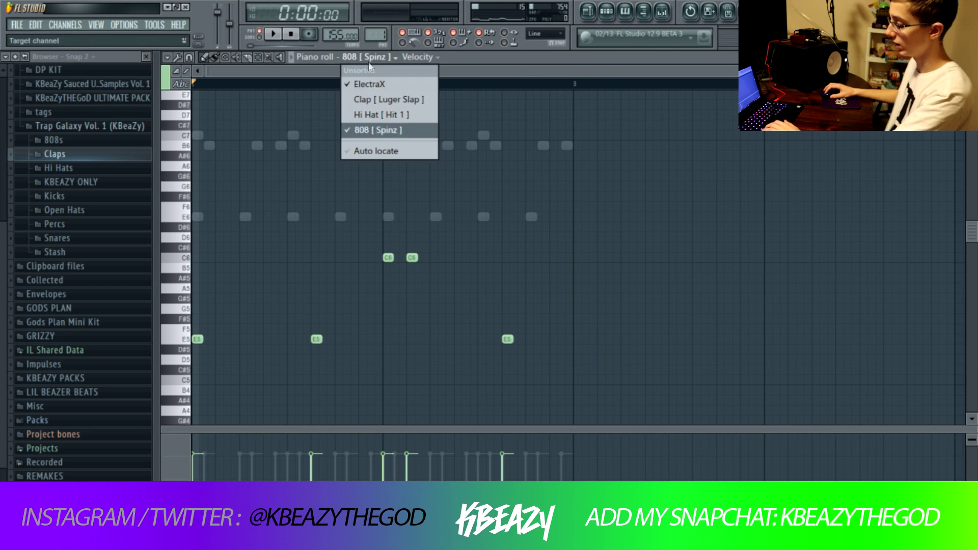
{"action": "left_click", "coordinate": [392, 141]}
{"action": "left_click", "coordinate": [608, 16]}
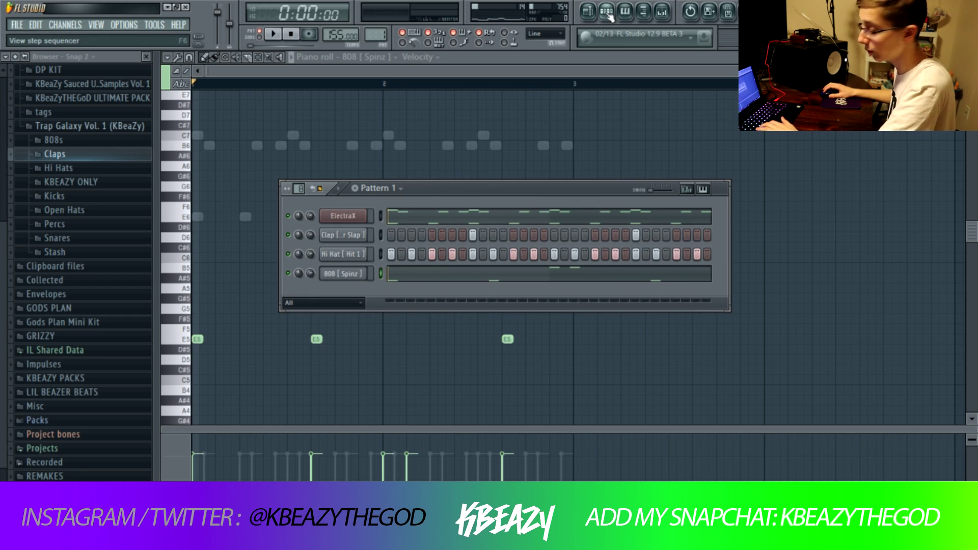
{"action": "left_click", "coordinate": [661, 13]}
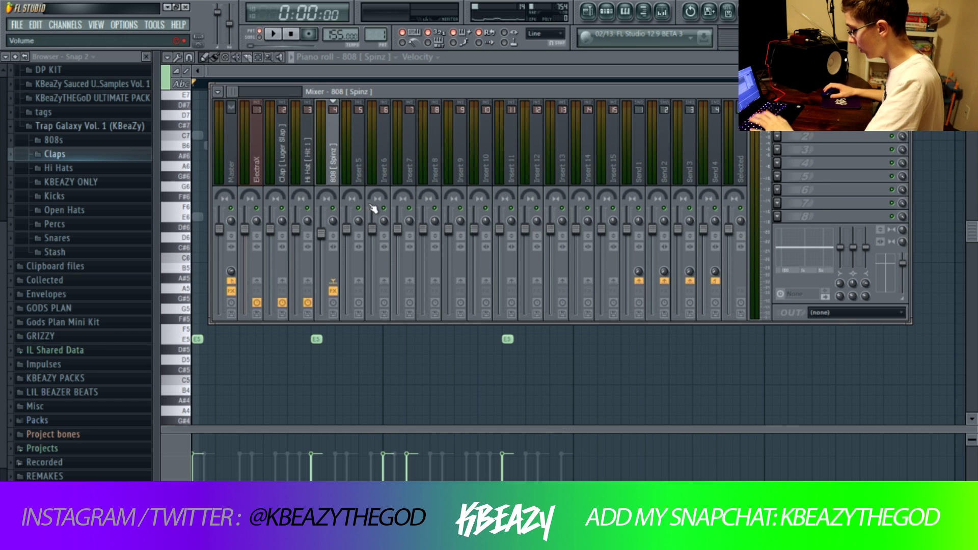
{"action": "key", "text": "space"}
{"action": "key", "text": "F6"}
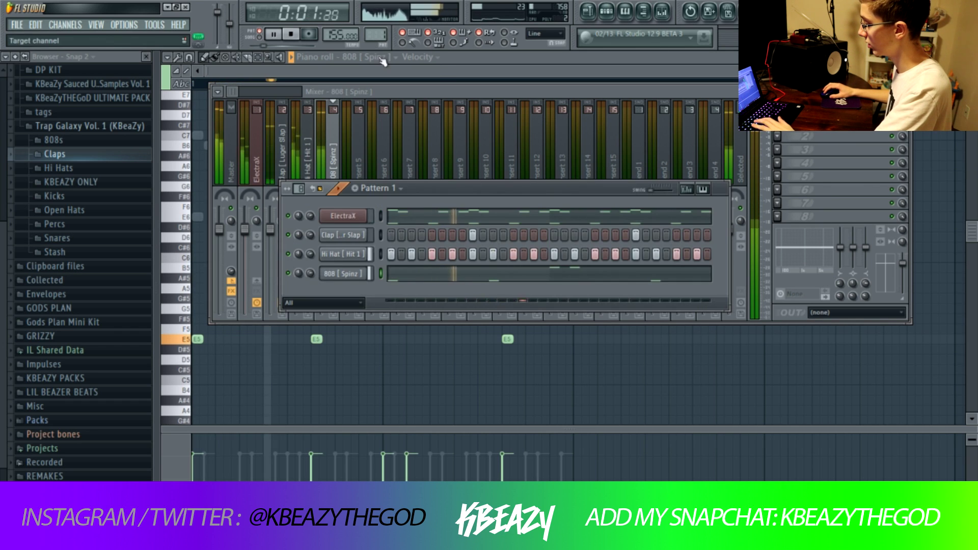
- Target 808 [ Spinz ] in the piano roll and add a C6 note and an E5 note
{"action": "left_click", "coordinate": [382, 59]}
{"action": "left_click", "coordinate": [389, 133]}
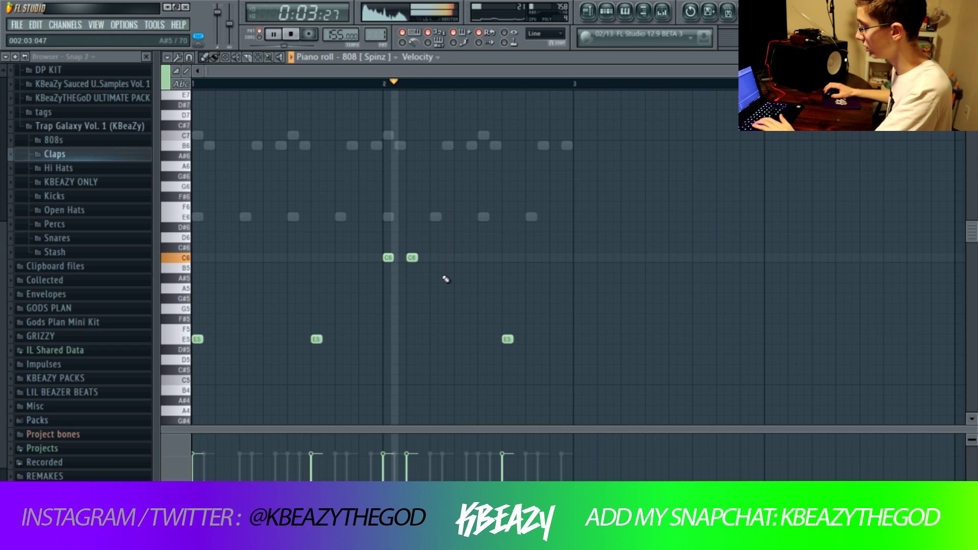
{"action": "left_click", "coordinate": [469, 257]}
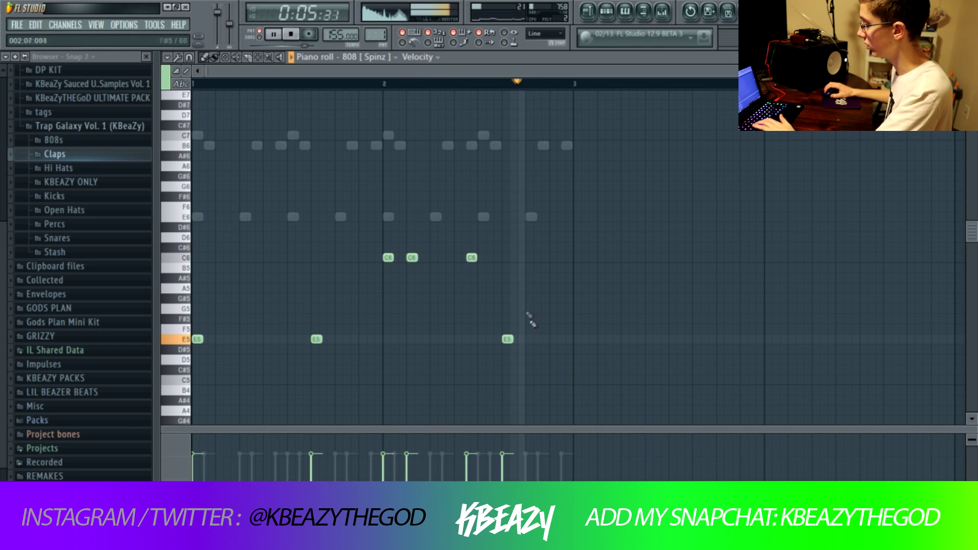
{"action": "left_click", "coordinate": [544, 340]}
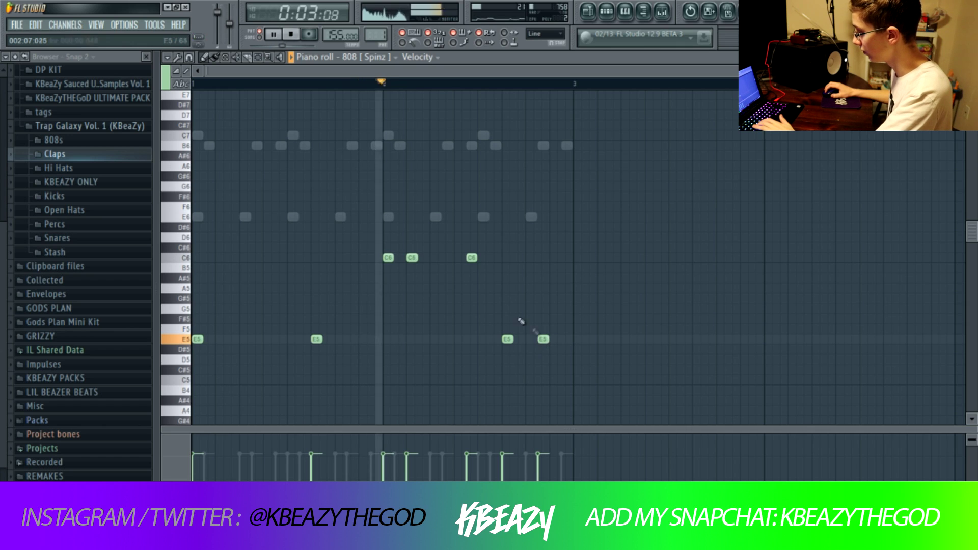
{"action": "left_click", "coordinate": [554, 339]}
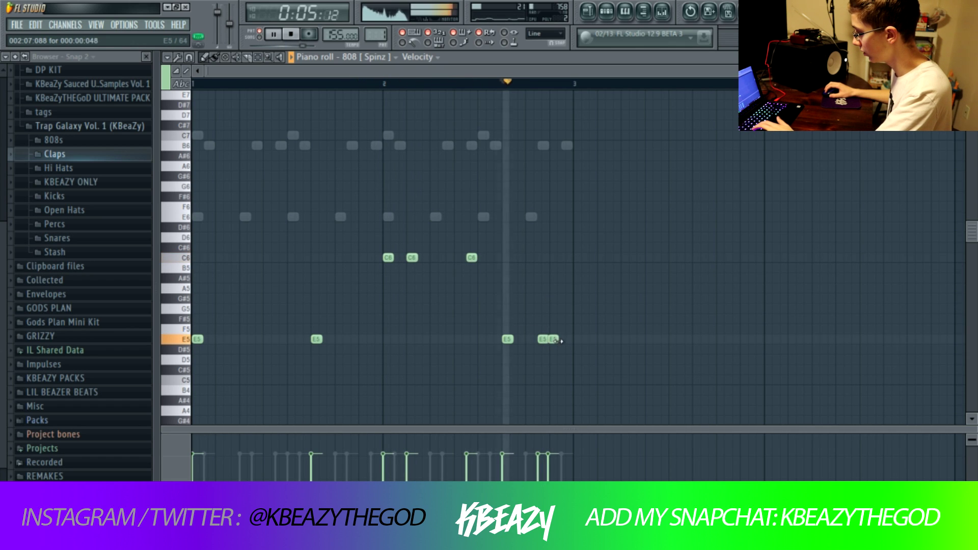
{"action": "right_click", "coordinate": [554, 339]}
{"action": "key", "text": "space"}
{"action": "key", "text": "F9"}
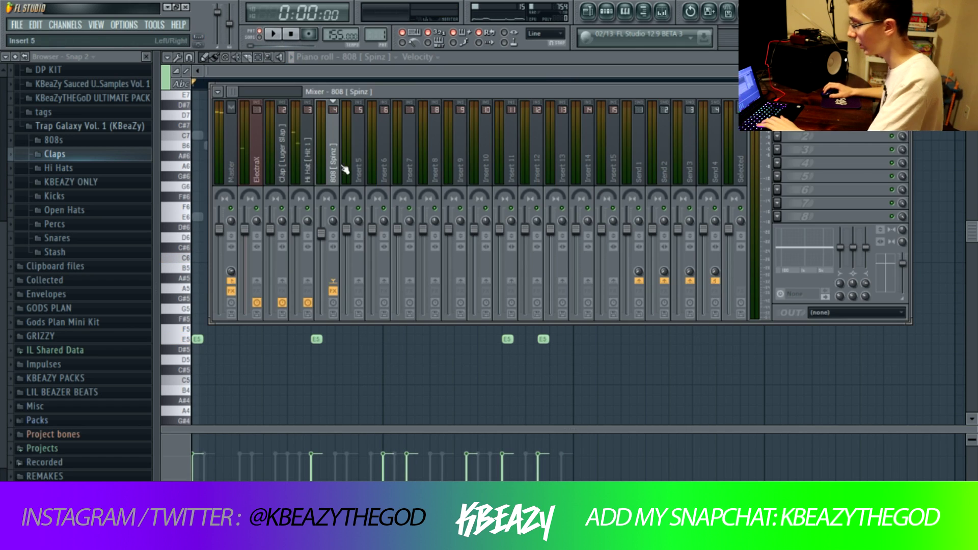
- Try the 808 Decapitator's Punish boost during playback, then switch it off
{"action": "left_click", "coordinate": [820, 123]}
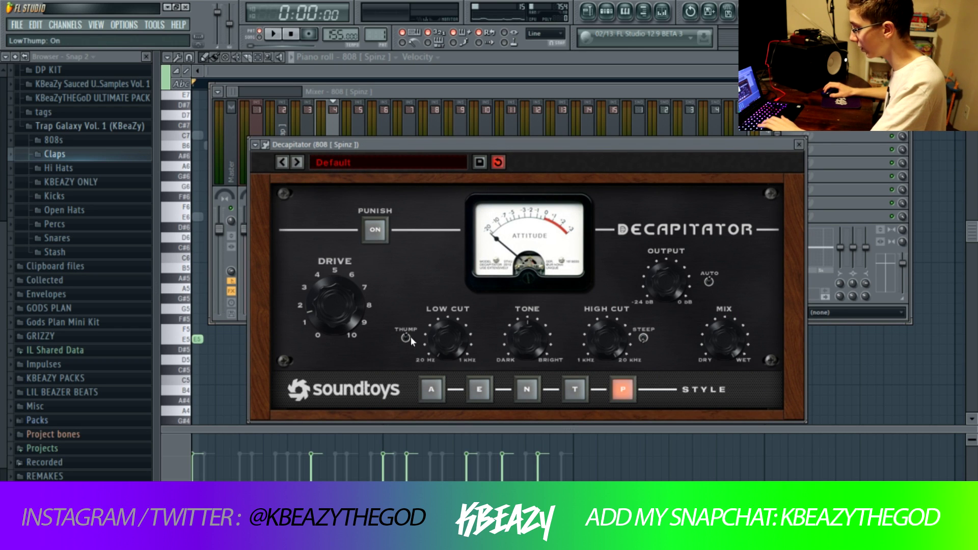
{"action": "left_click", "coordinate": [374, 232]}
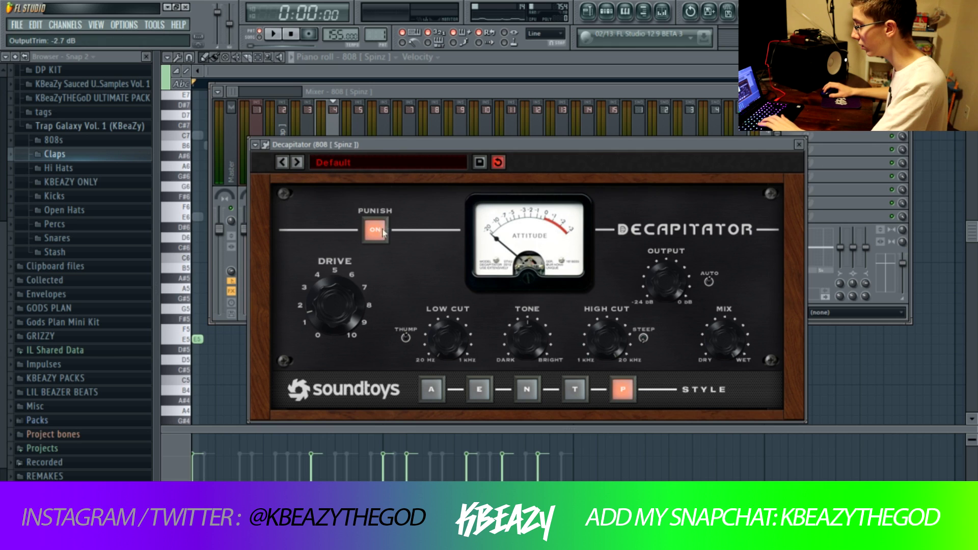
{"action": "key", "text": "F9"}
{"action": "key", "text": "space"}
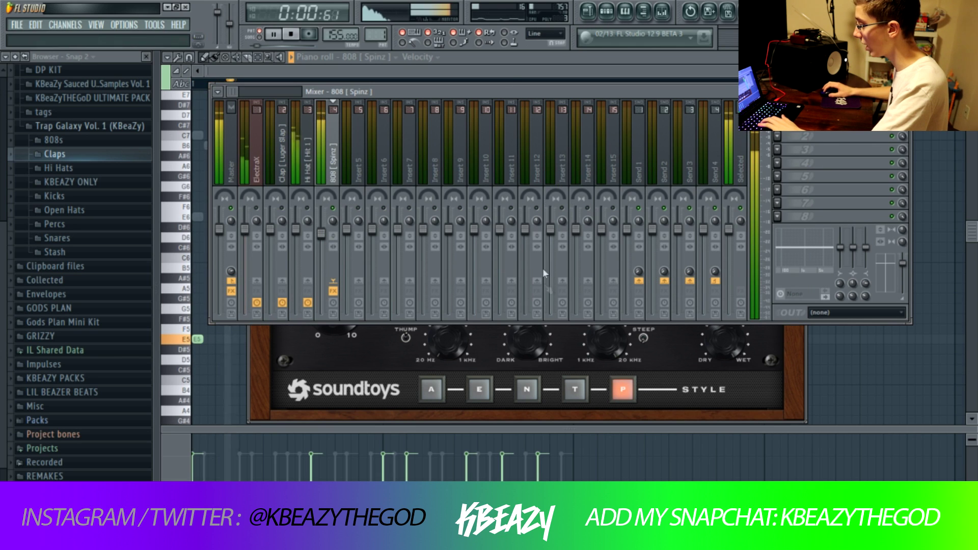
{"action": "left_click", "coordinate": [373, 369]}
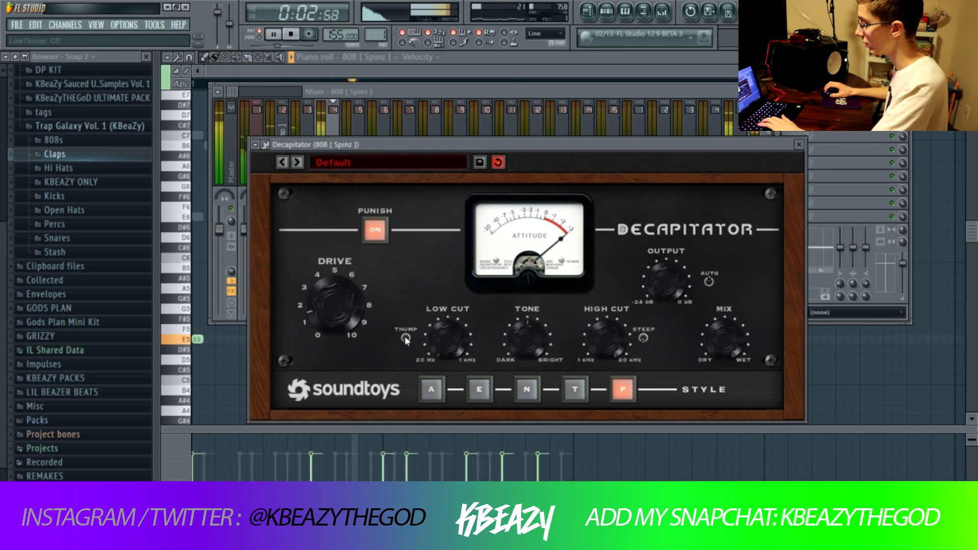
{"action": "left_click", "coordinate": [376, 231]}
- Raise the low cut, adjust tone, and settle on style A after trying E, N, T, P
{"action": "left_click_drag", "start_coordinate": [441, 328], "coordinate": [454, 322]}
{"action": "left_click_drag", "start_coordinate": [523, 329], "coordinate": [522, 317]}
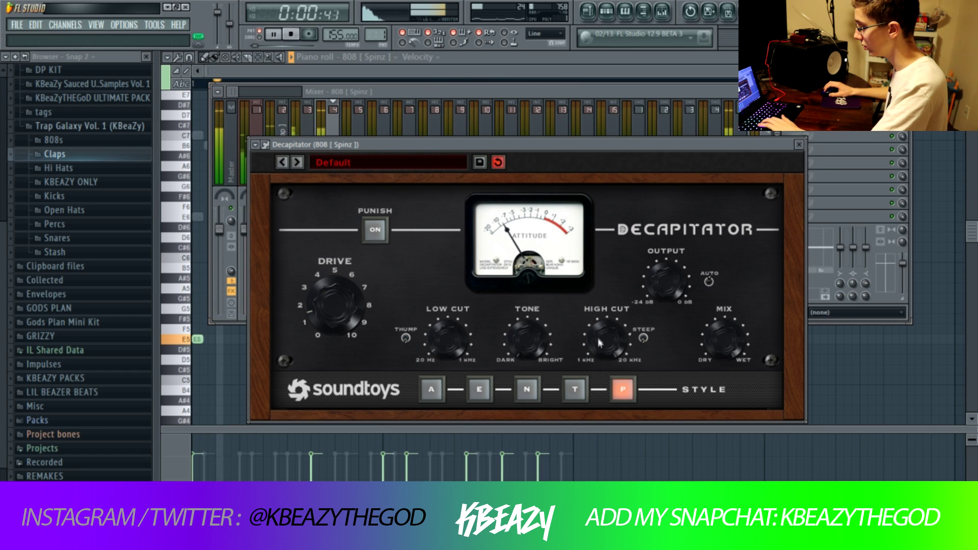
{"action": "left_click", "coordinate": [431, 389]}
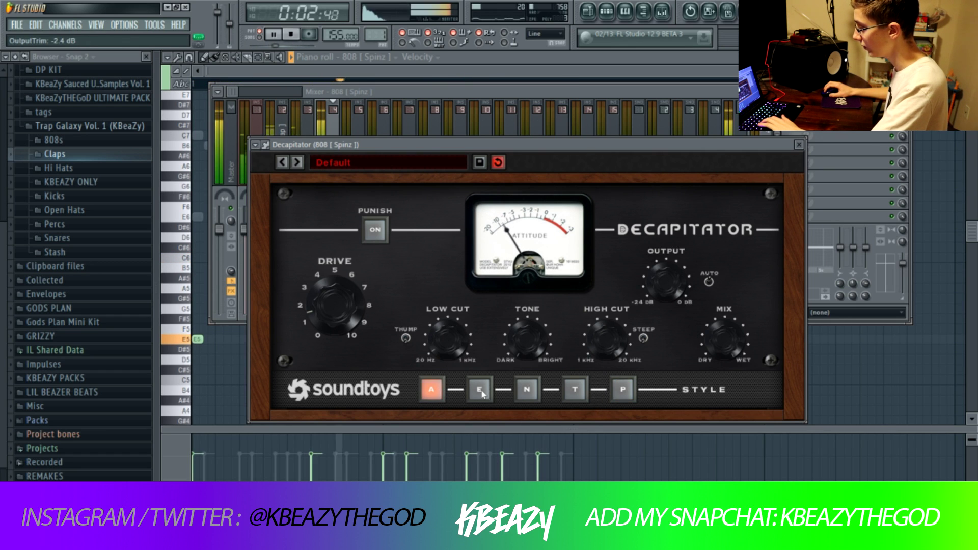
{"action": "left_click", "coordinate": [478, 391]}
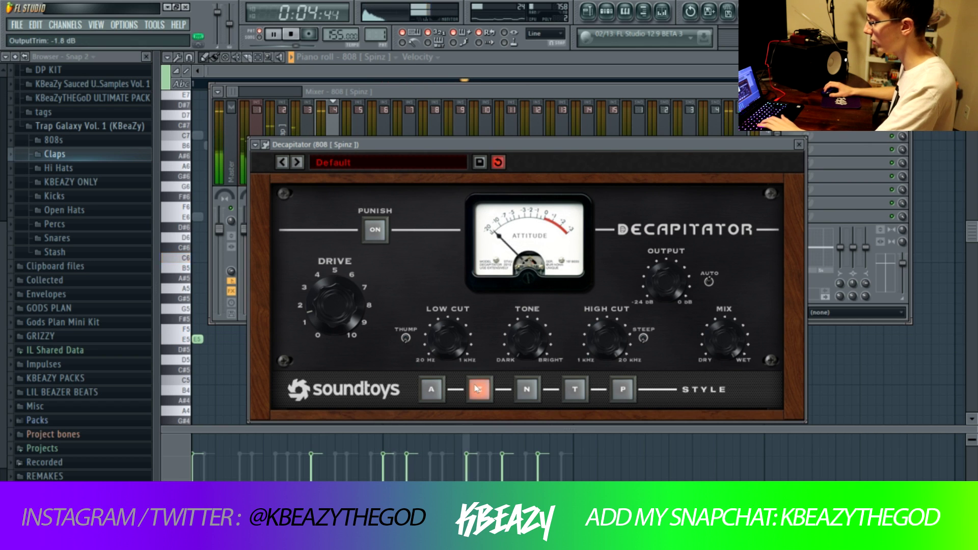
{"action": "left_click", "coordinate": [527, 389]}
{"action": "left_click", "coordinate": [574, 389]}
{"action": "left_click", "coordinate": [622, 389]}
{"action": "left_click", "coordinate": [429, 391]}
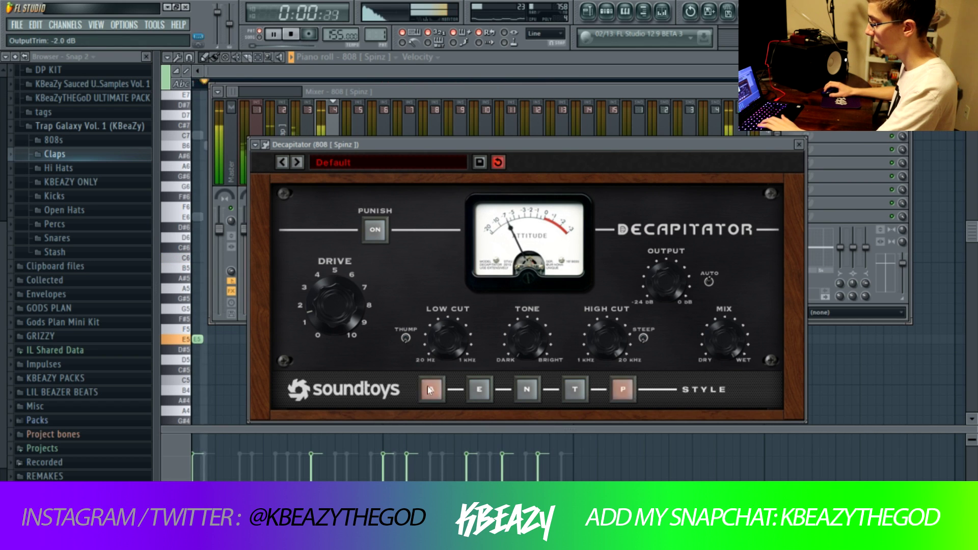
{"action": "left_click", "coordinate": [359, 120]}
{"action": "key", "text": "space"}
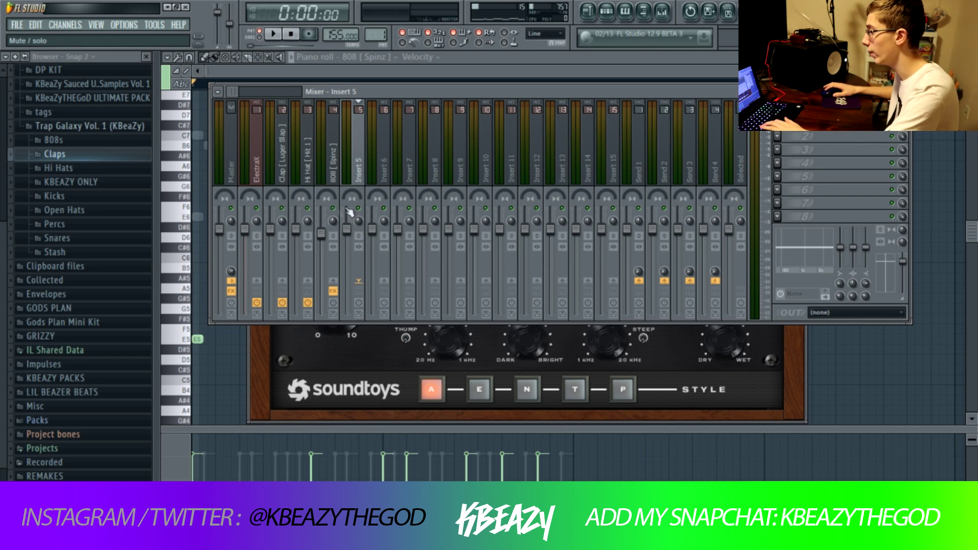
- Bring the 808 [Spinz] piano roll forward and play the beat once
{"action": "left_click", "coordinate": [600, 60]}
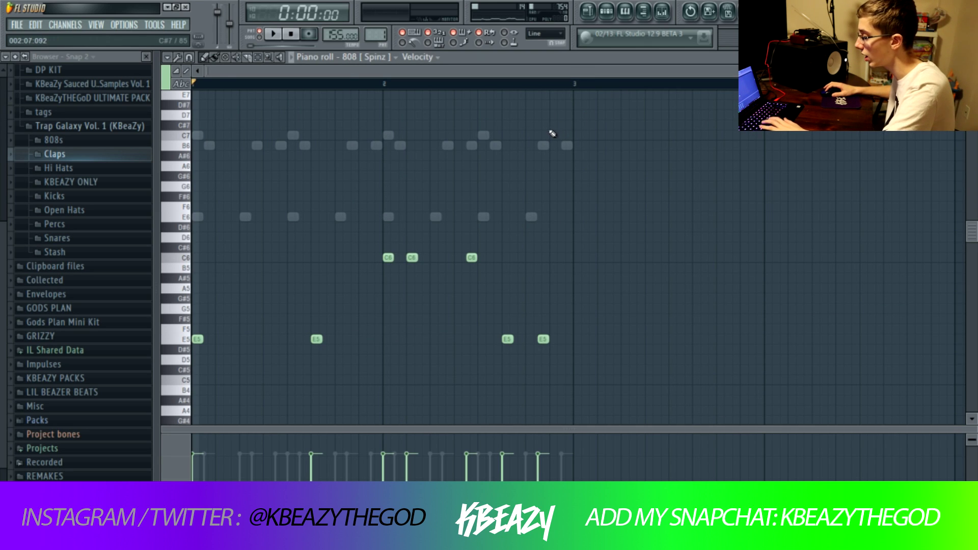
{"action": "key", "text": "space"}
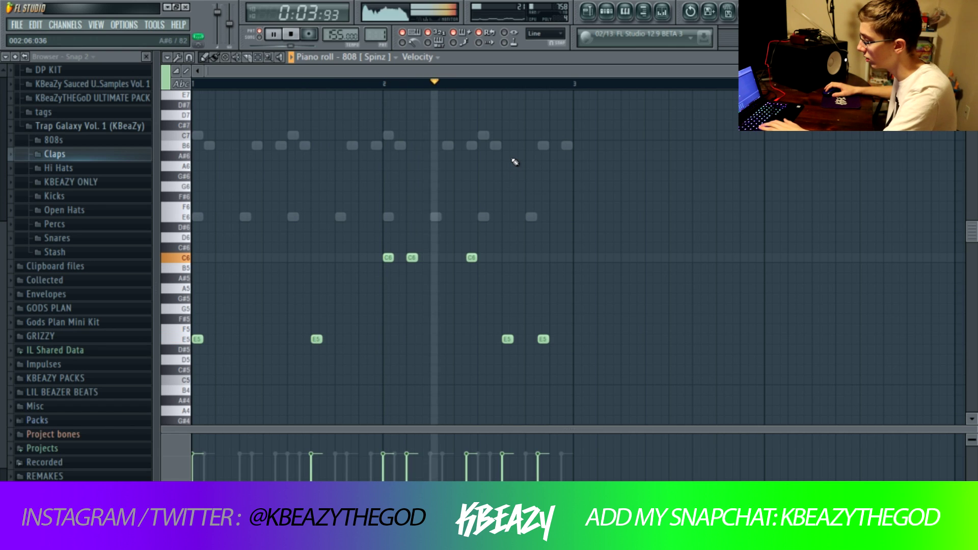
{"action": "key", "text": "space"}
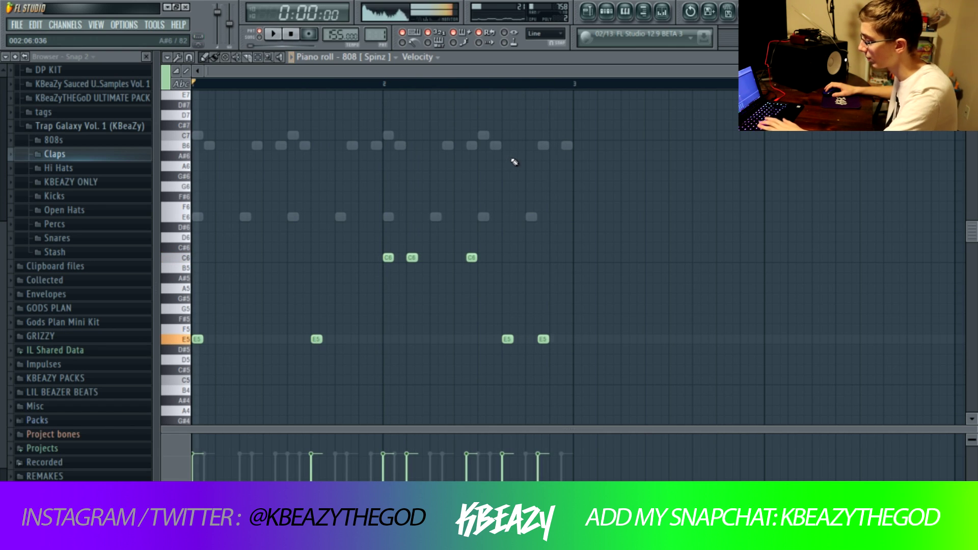